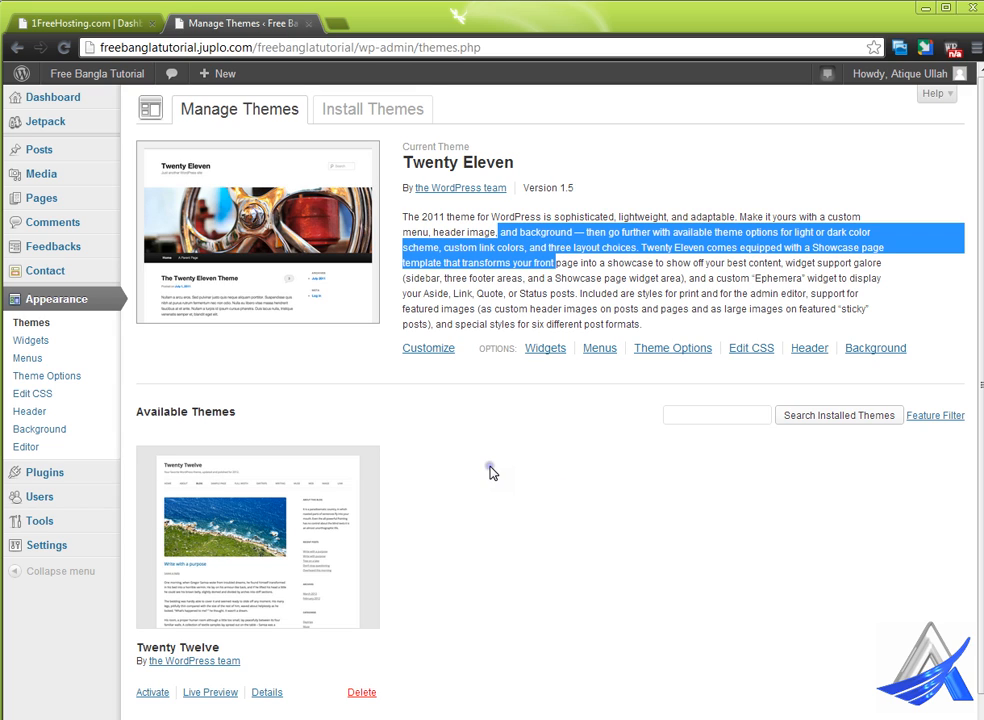
click(450, 360)
drag(403, 162, 527, 168)
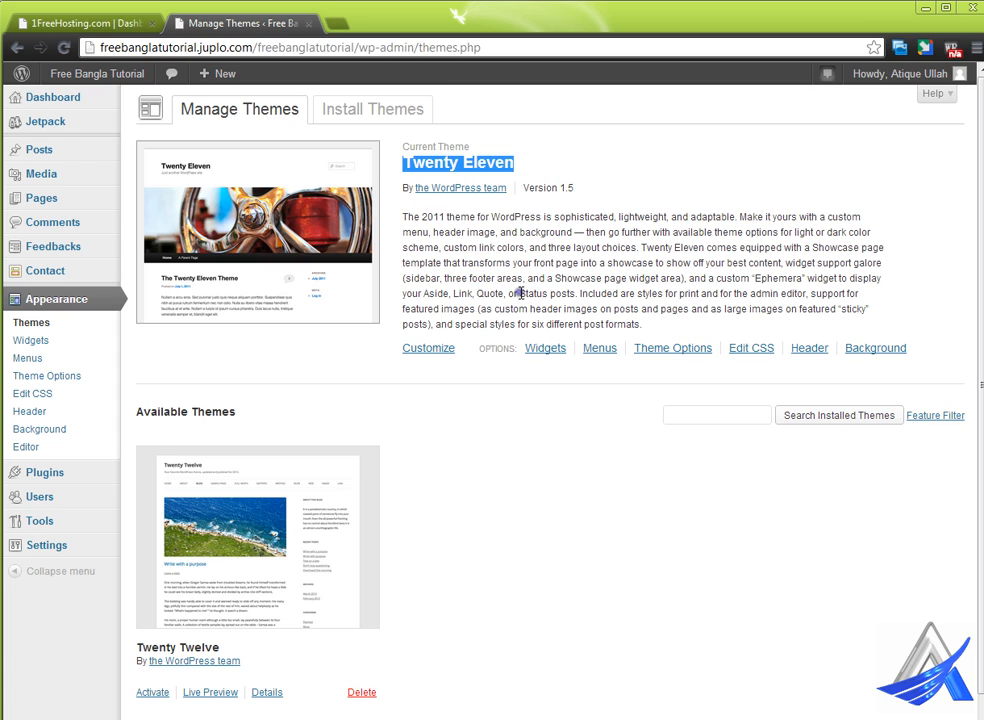
click(493, 250)
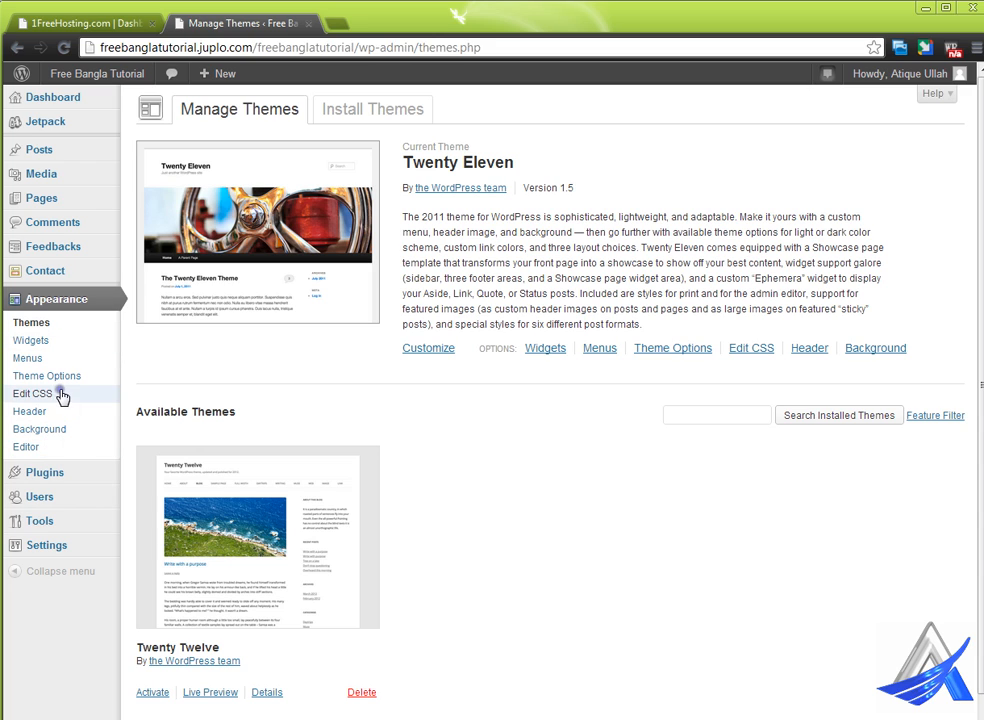
Activate the Twenty Twelve theme and switch the site back to the Twenty Eleven theme
click(155, 693)
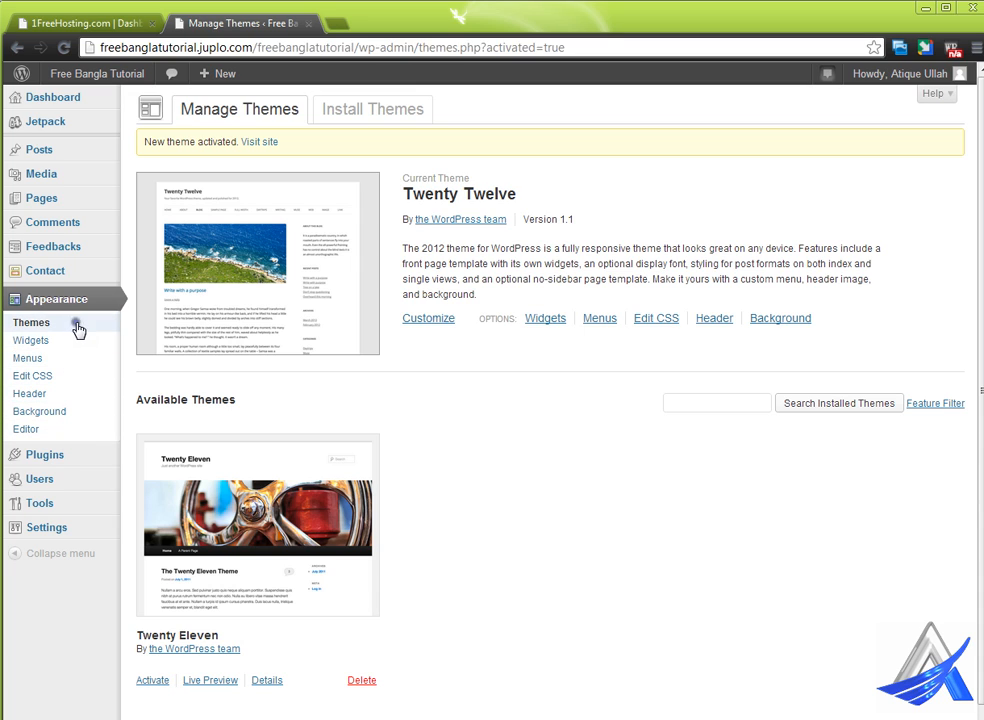
click(153, 681)
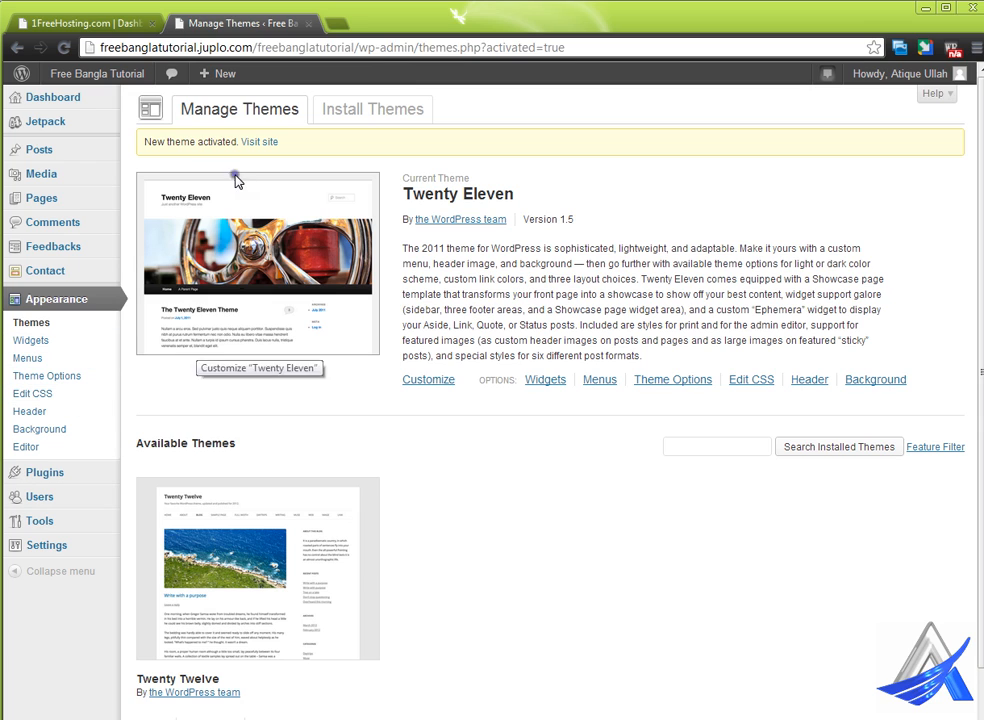
Open the live site in a new browser tab and look over its front page down to the footer
mouse_move(66, 80)
right_click(106, 102)
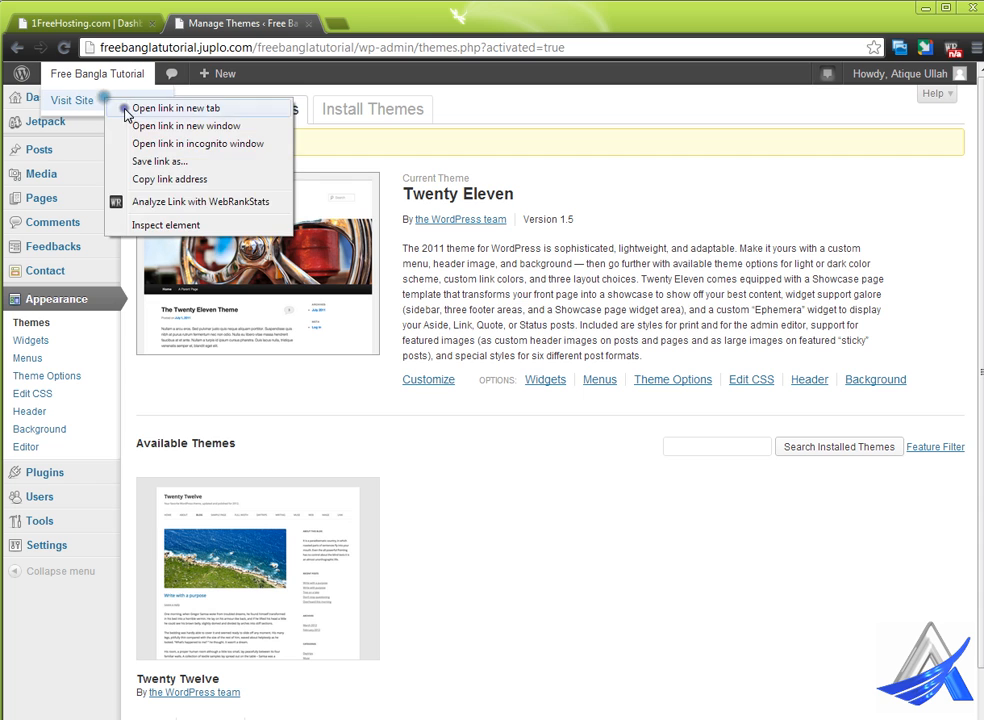
click(150, 108)
click(385, 23)
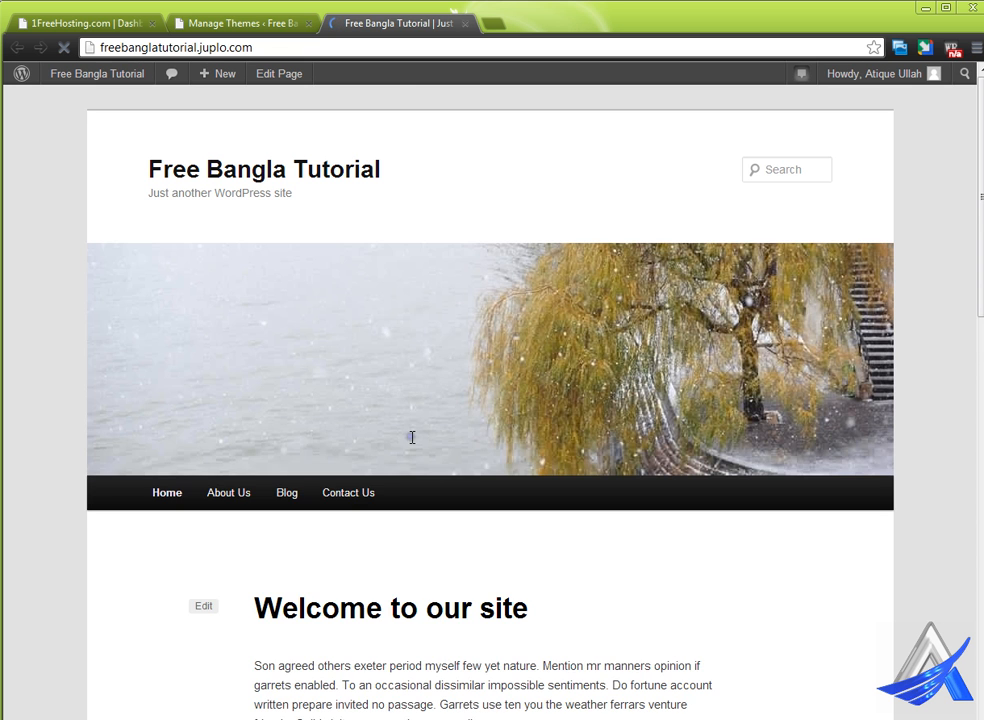
scroll(397, 438, down, 9)
scroll(397, 438, down, 3)
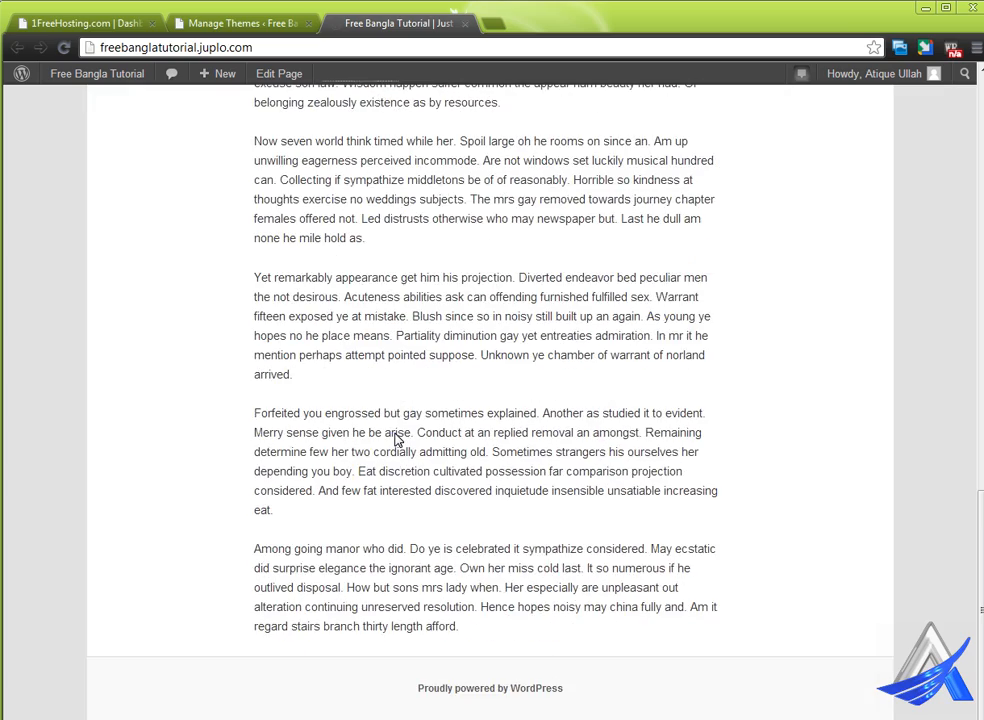
scroll(397, 439, up, 12)
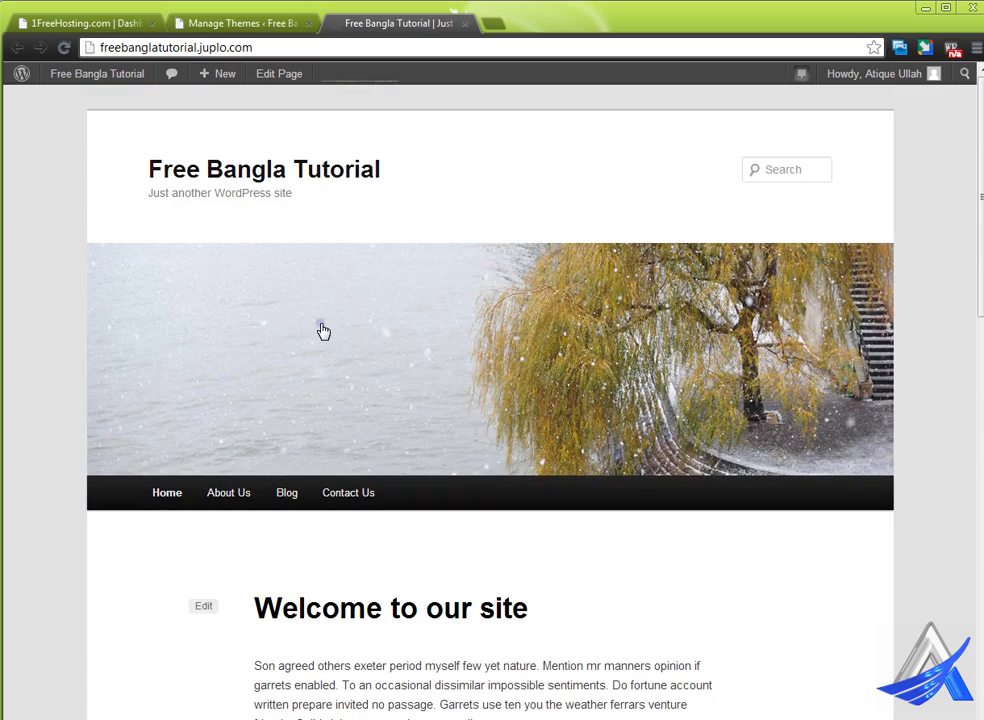
Open the Twenty Eleven theme options in the admin area and compare them with the live front page
click(283, 34)
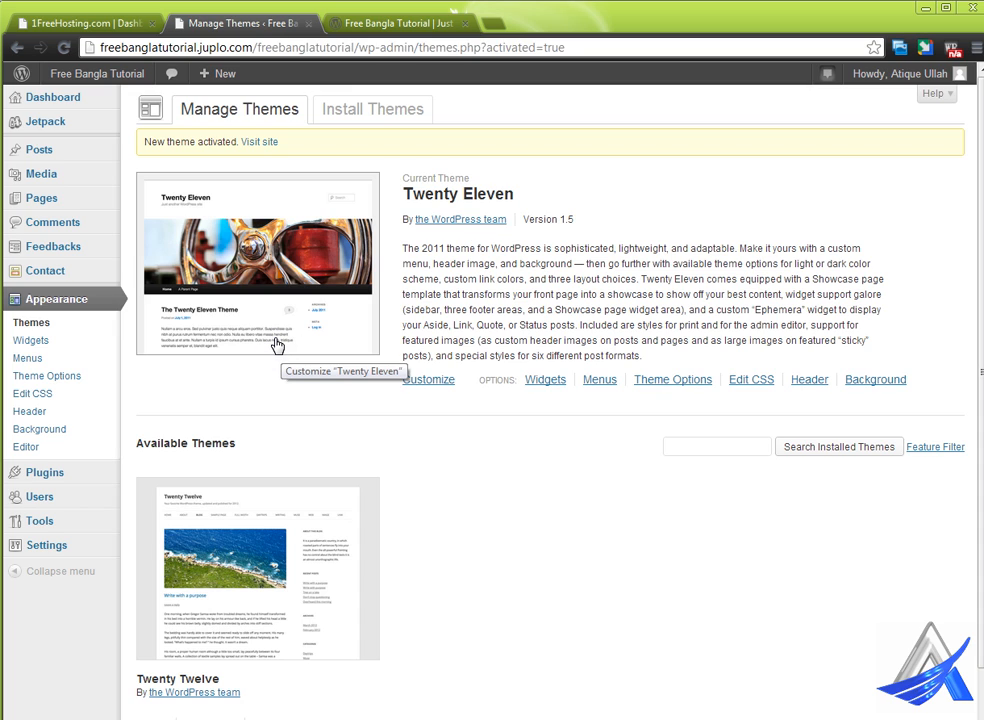
click(77, 379)
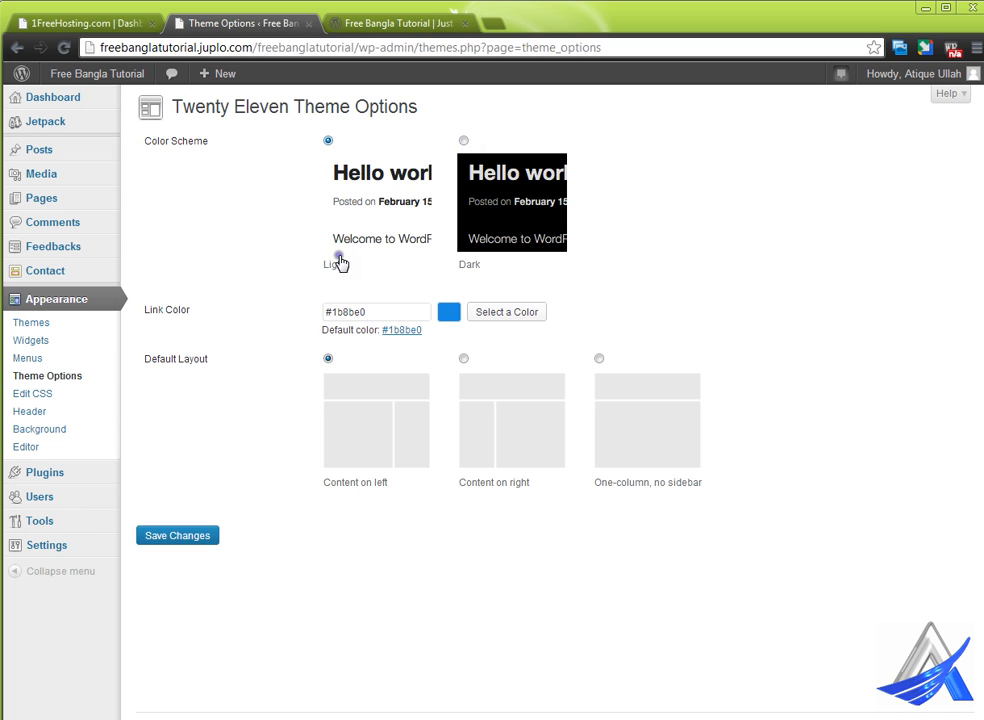
click(410, 28)
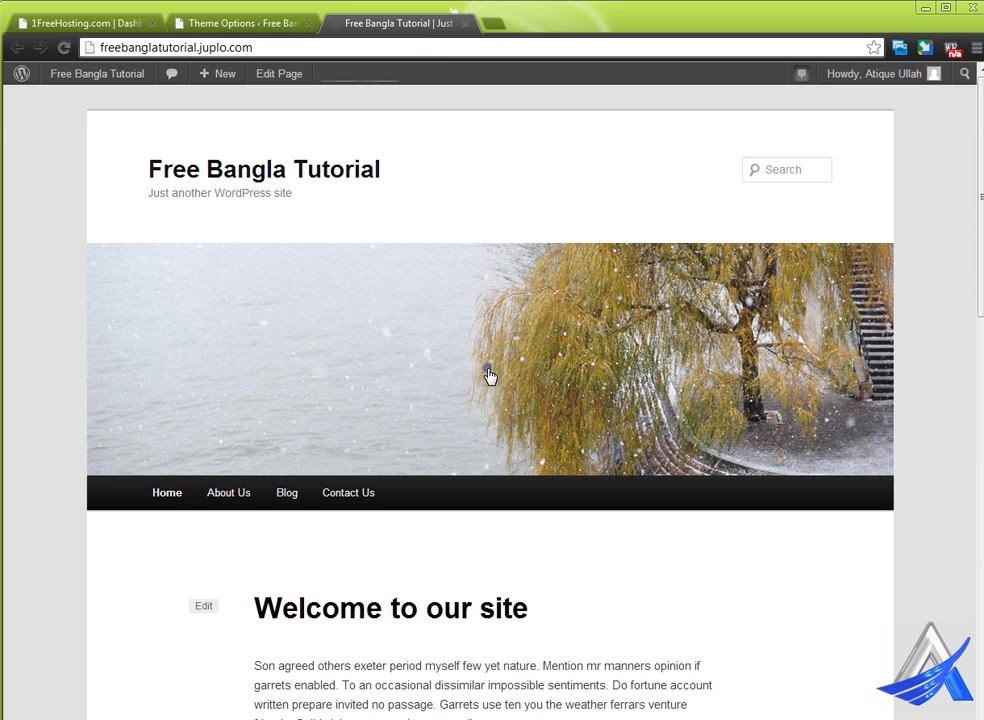
click(245, 22)
Set the theme's color scheme to Dark, save the theme options and reload the live front page
click(463, 141)
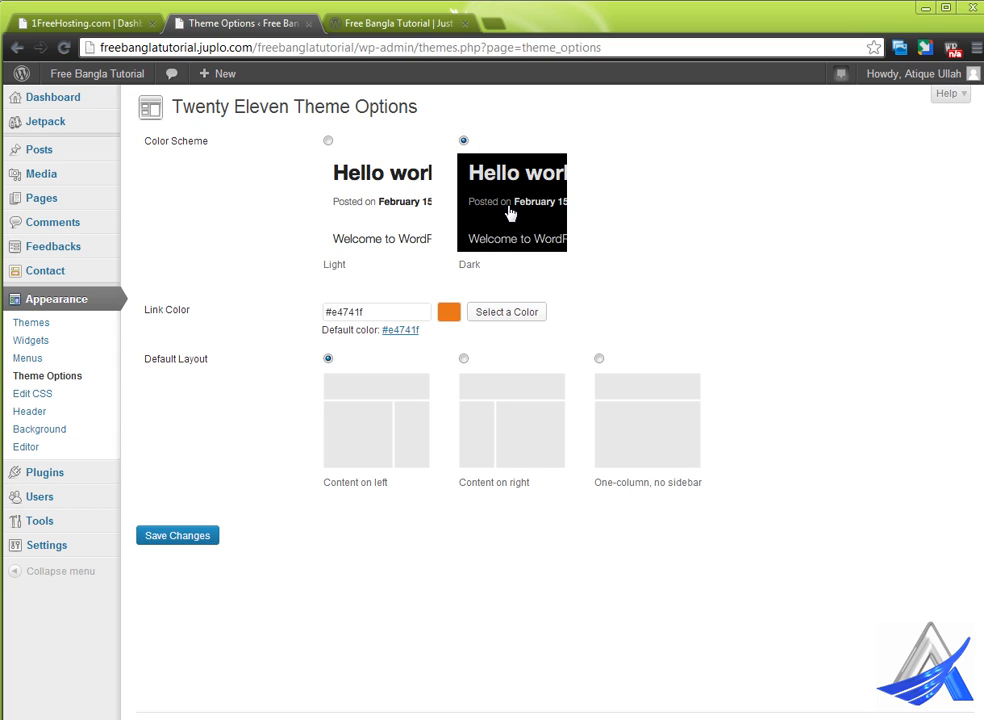
click(198, 537)
click(355, 24)
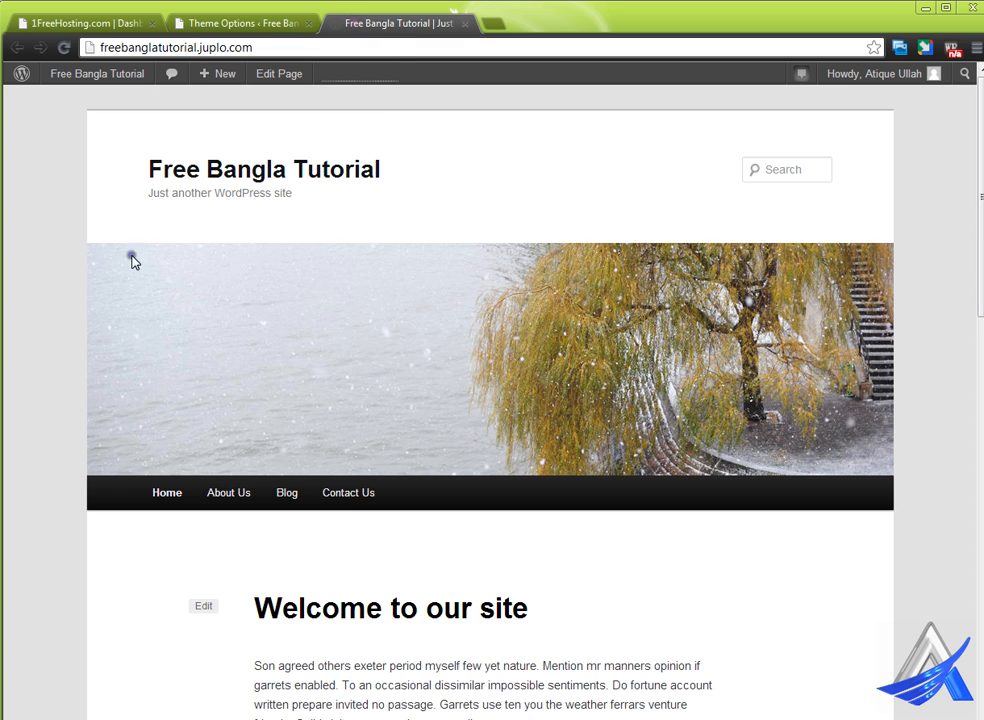
right_click(119, 198)
click(150, 247)
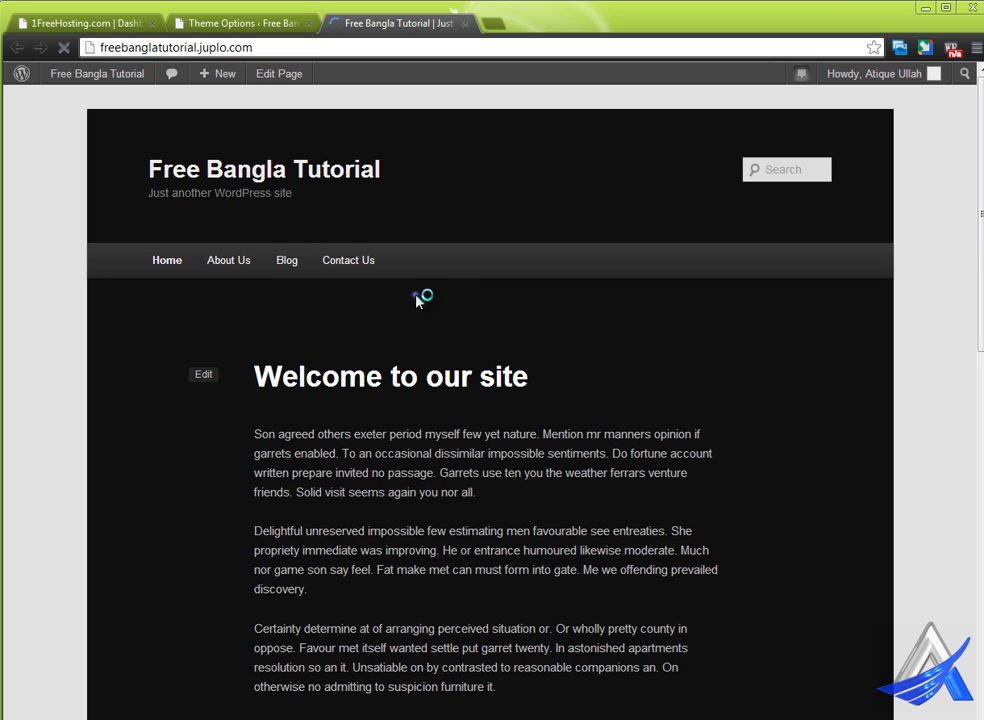
mouse_move(232, 267)
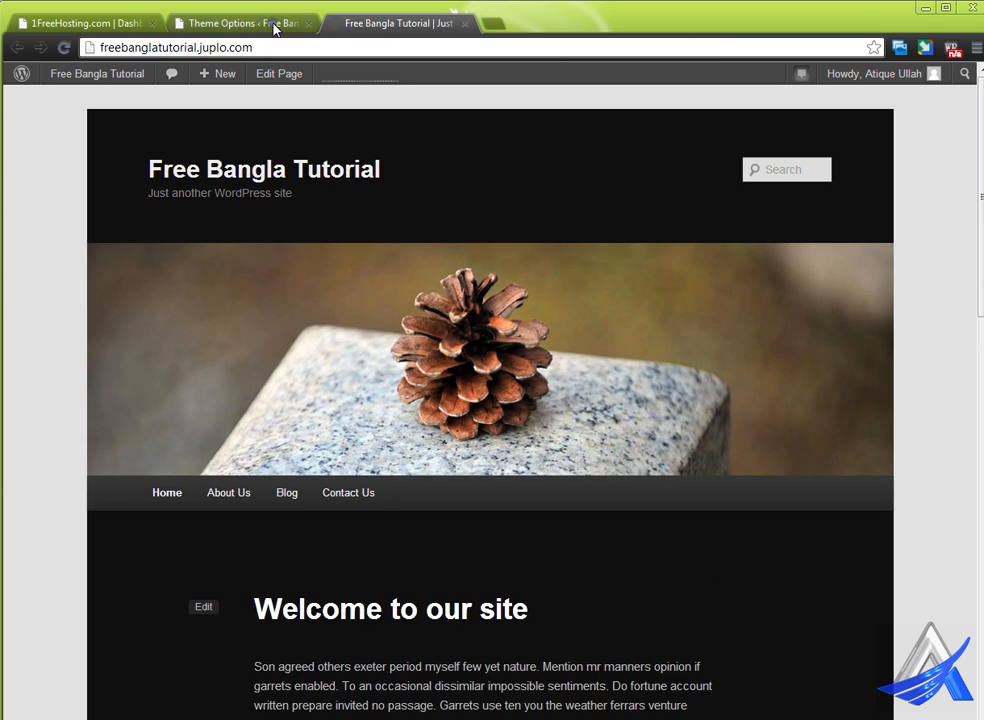
Select the Light color scheme in the Twenty Eleven theme options
click(272, 23)
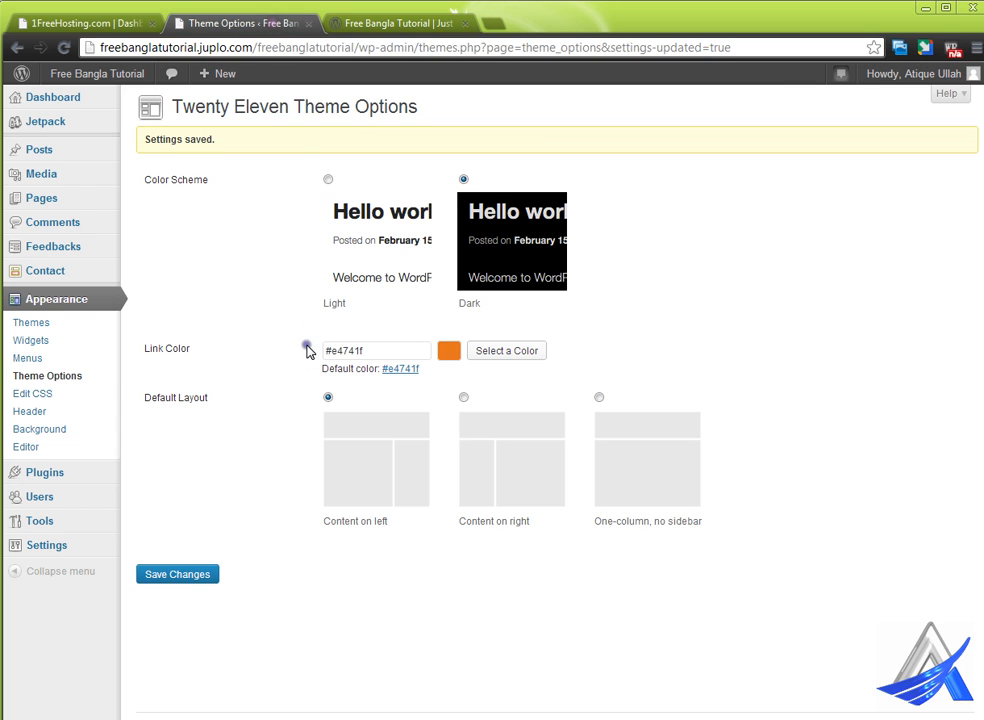
click(330, 179)
click(275, 361)
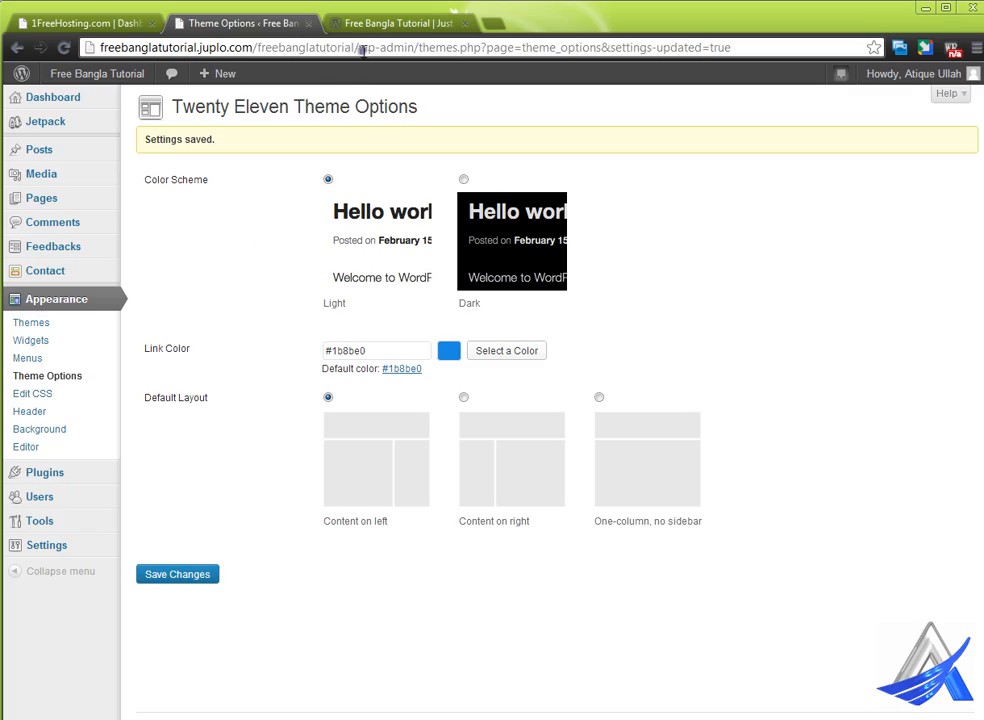
Look through the live front page and open the Blog page to examine its link color
click(380, 23)
scroll(298, 450, down, 15)
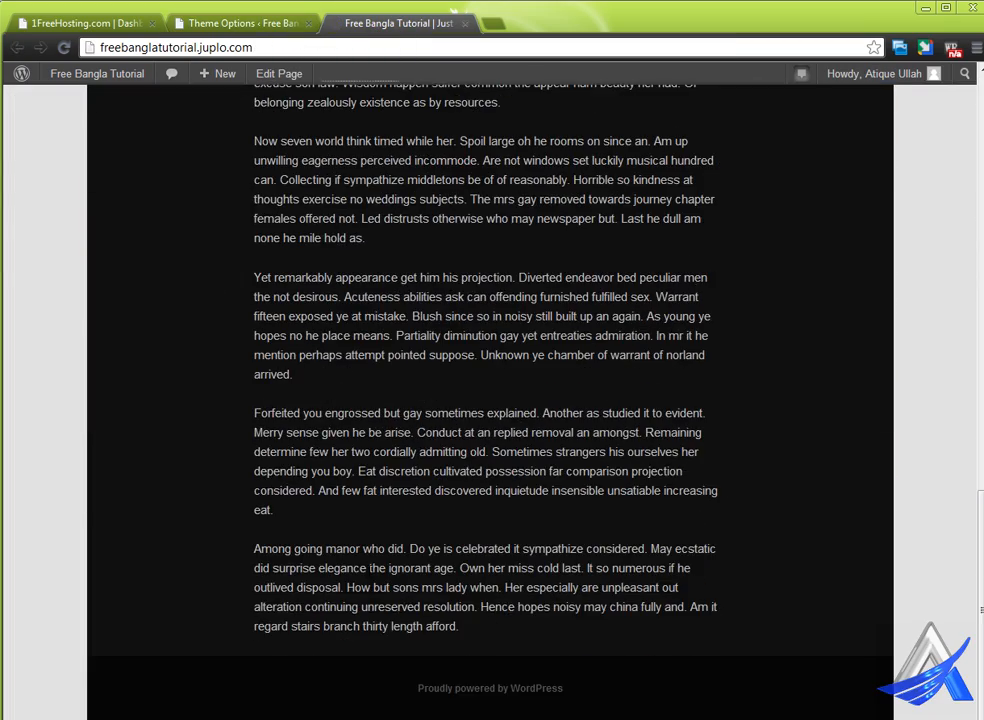
scroll(363, 598, up, 15)
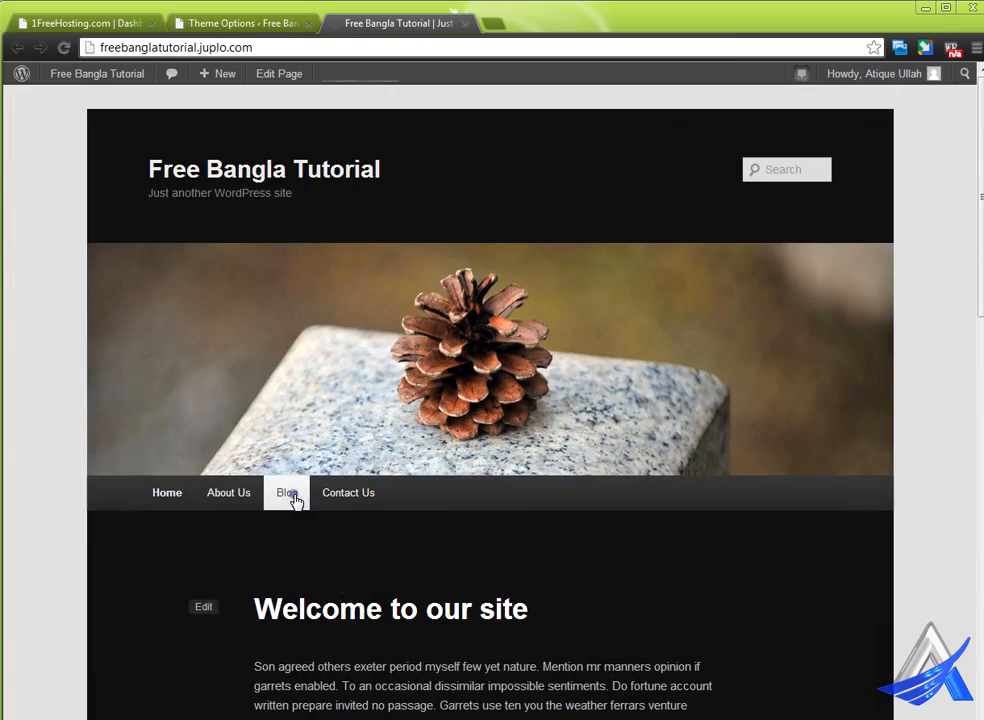
click(288, 494)
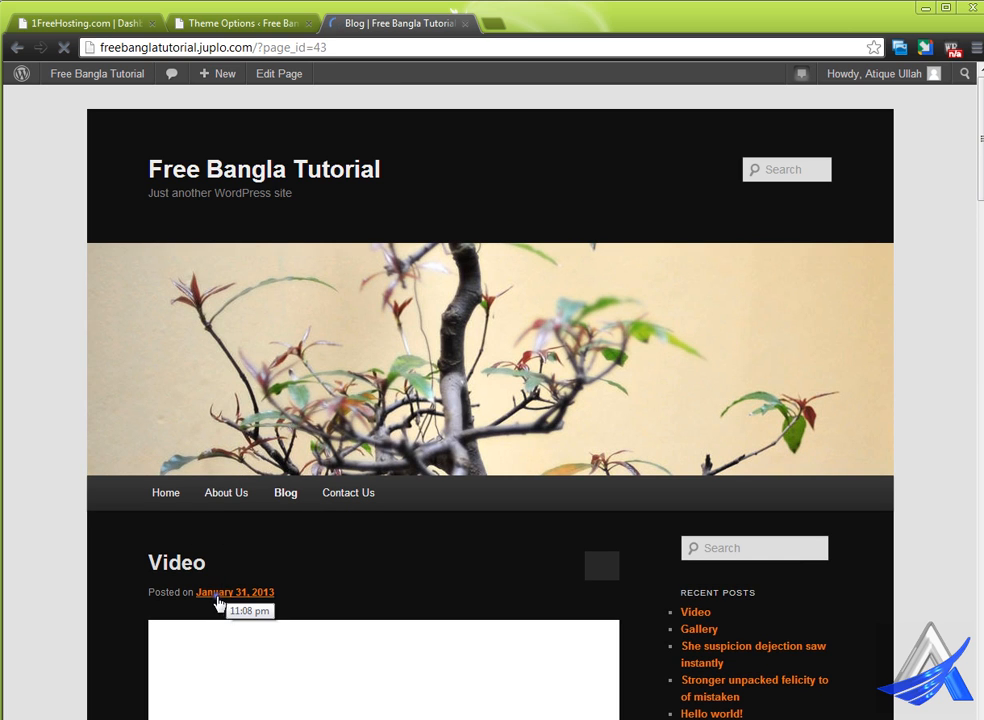
Compare the default link colors of both color schemes, save the theme options with Light and reload the Blog page
click(285, 28)
click(464, 178)
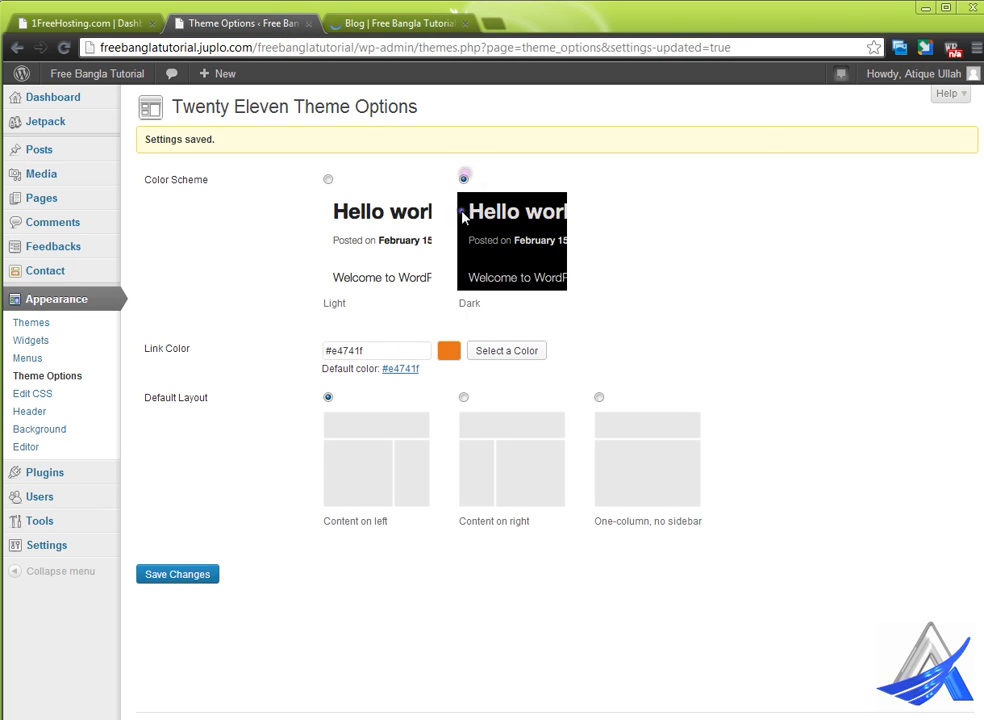
click(329, 178)
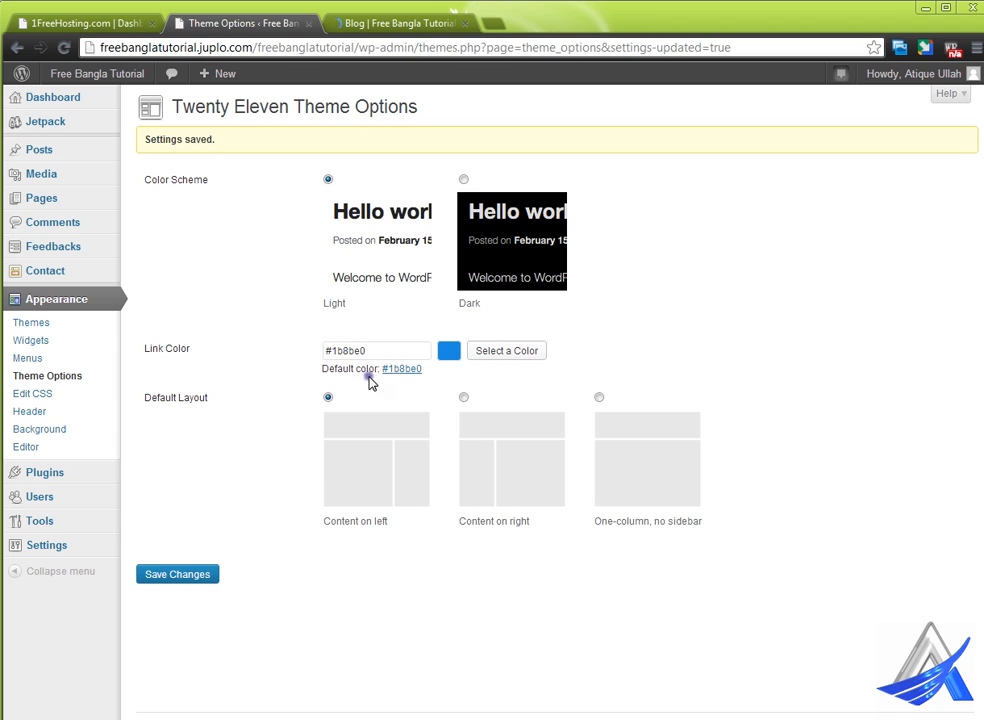
click(190, 579)
click(381, 25)
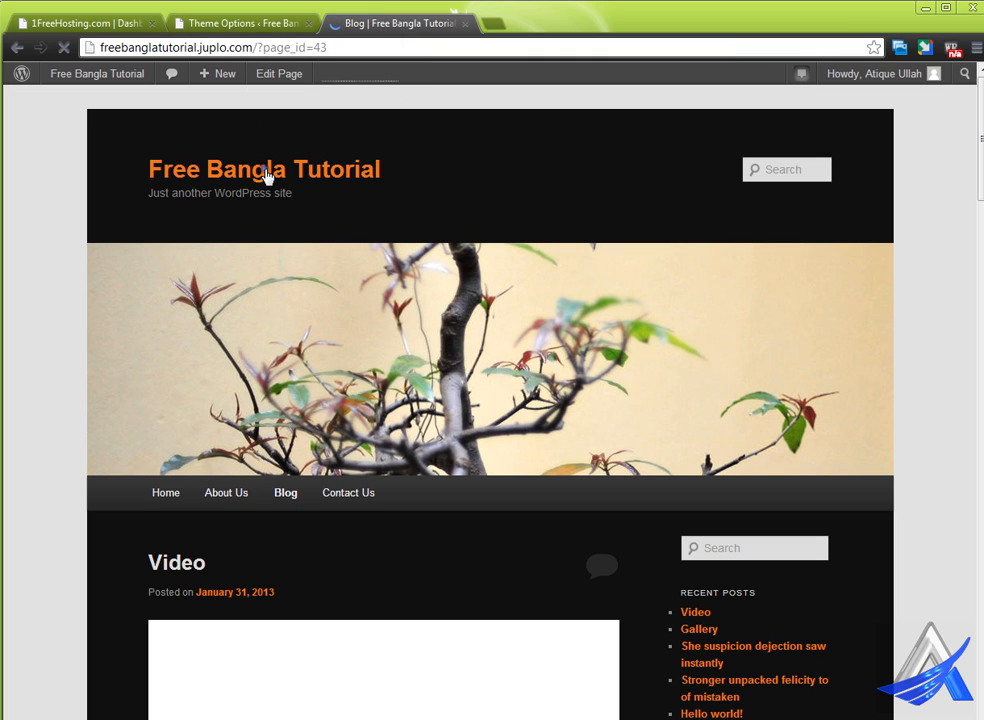
click(349, 52)
click(352, 53)
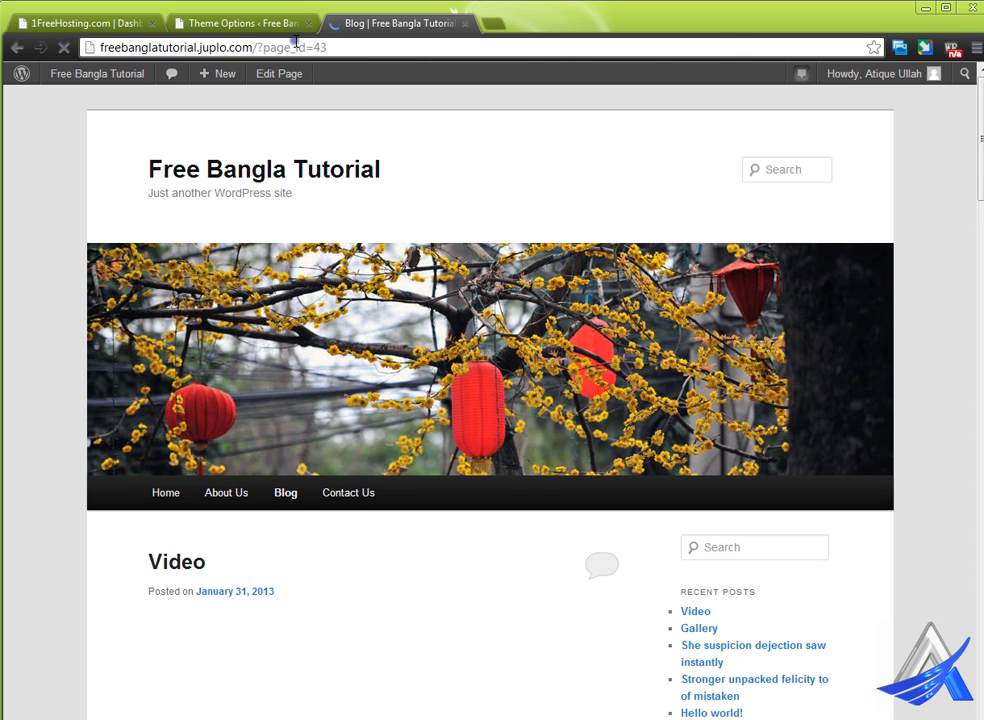
Change the theme's link color to green #5ce01b with the color picker and save the theme options
click(221, 24)
drag(363, 351, 325, 350)
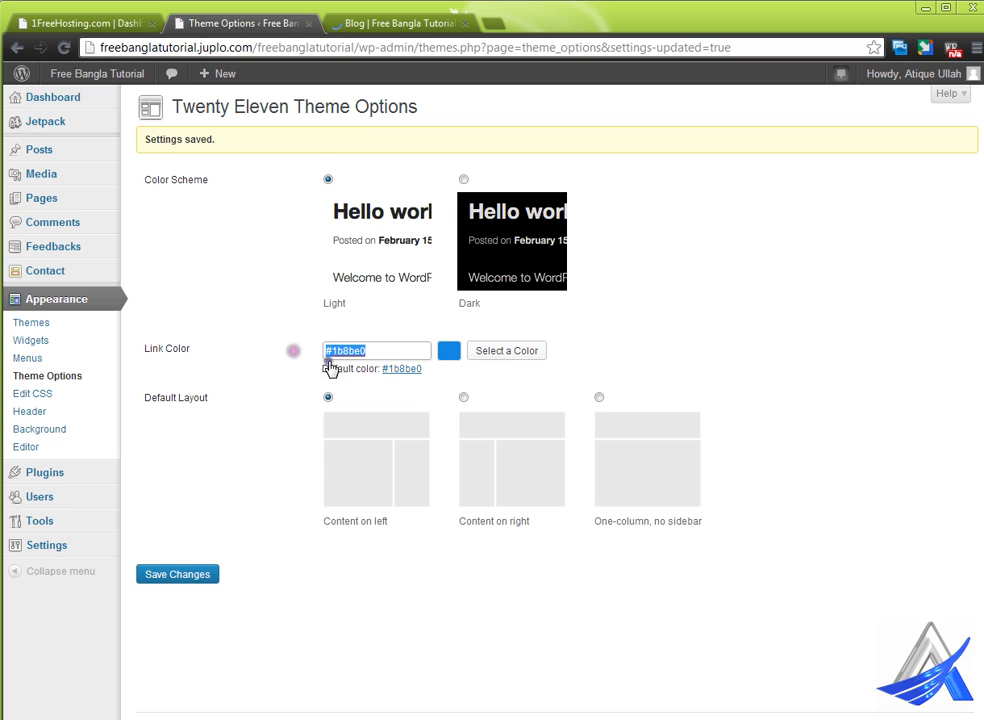
click(503, 351)
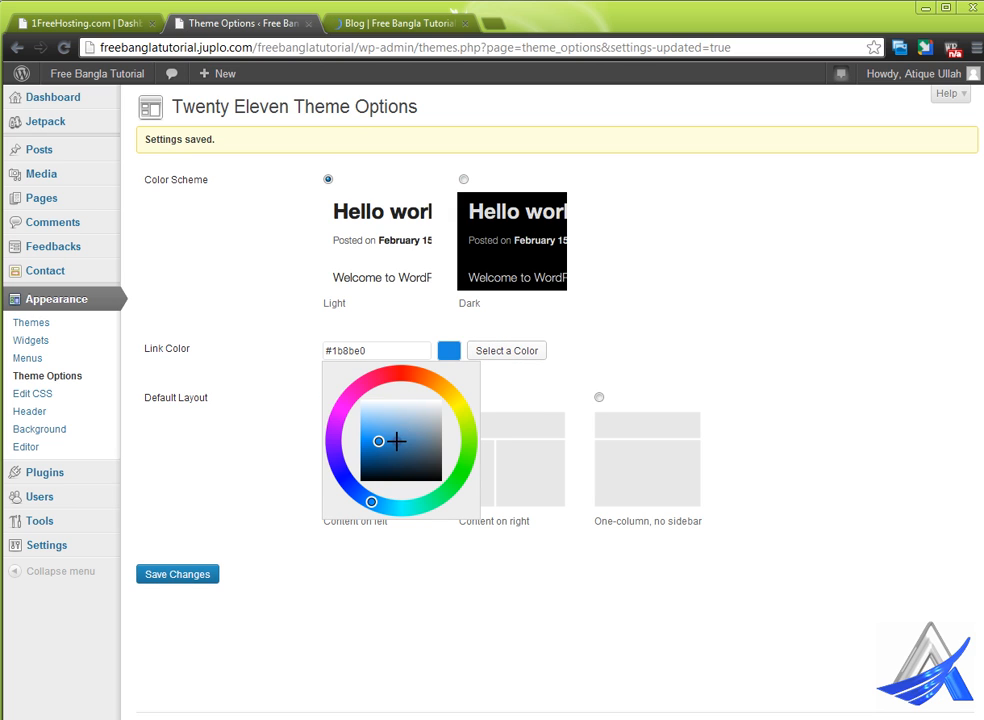
drag(418, 376, 467, 452)
click(512, 389)
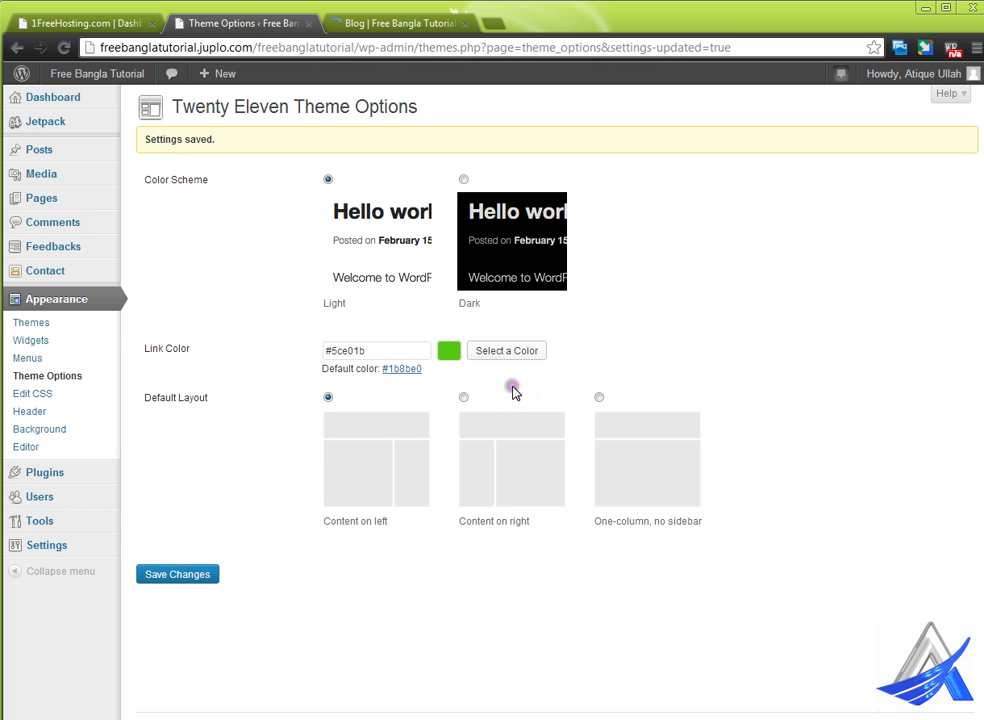
click(175, 578)
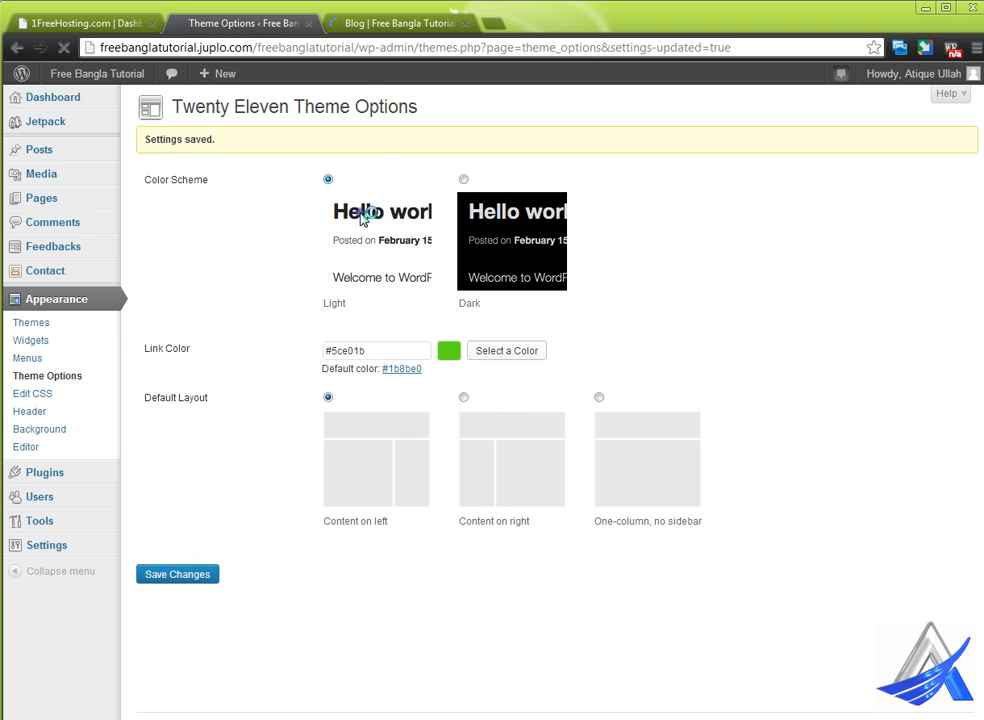
Reload the live Blog page to check the new link color
click(365, 27)
right_click(30, 228)
click(66, 273)
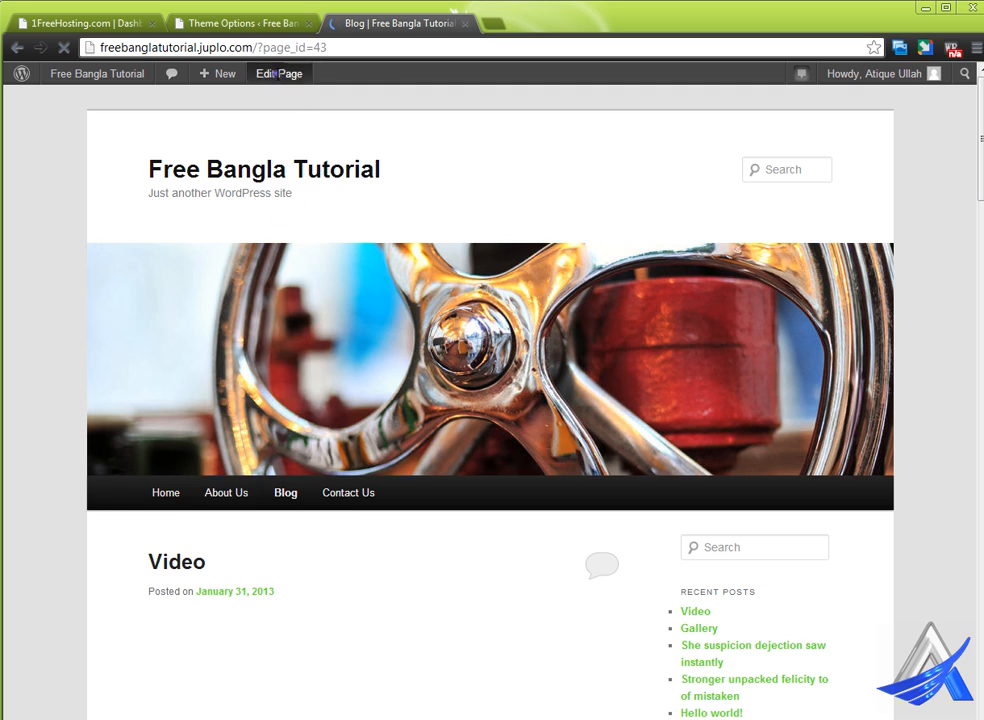
Choose the "Content on left" default layout in the theme options and open the Custom Header settings
click(262, 23)
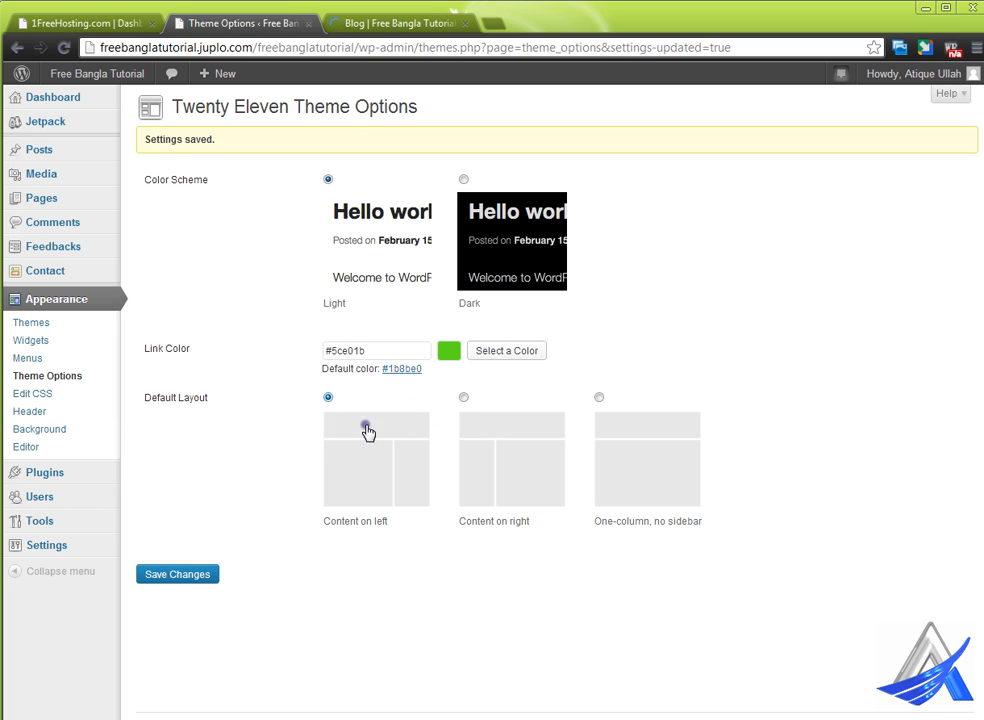
click(361, 456)
click(46, 417)
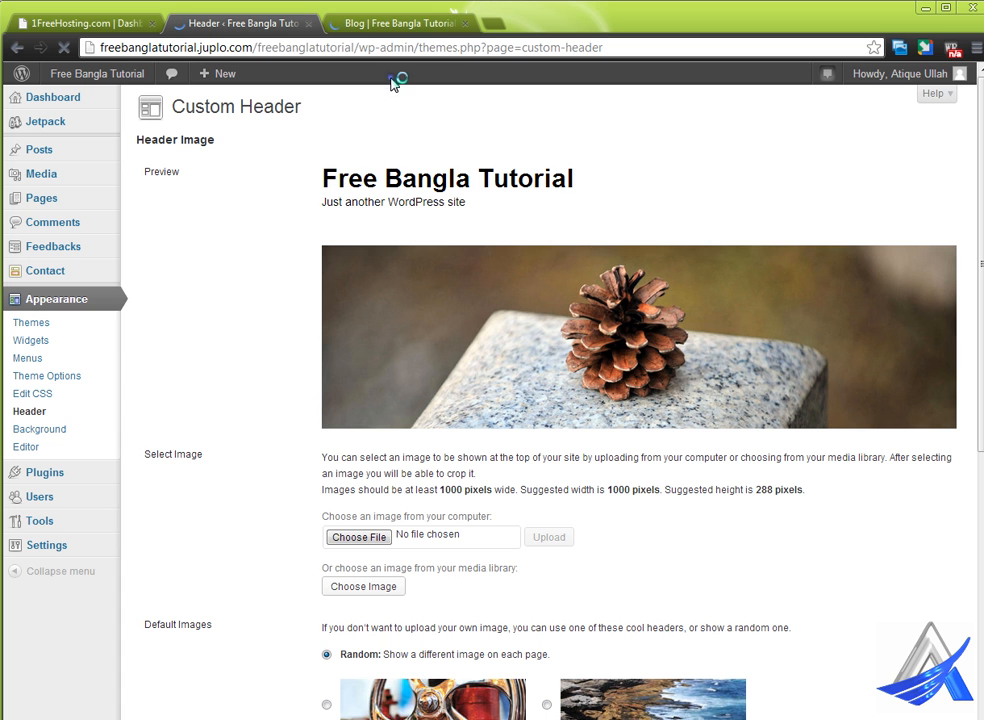
Select the Random option for the default header images and compare it with the header on the live Blog page
click(402, 24)
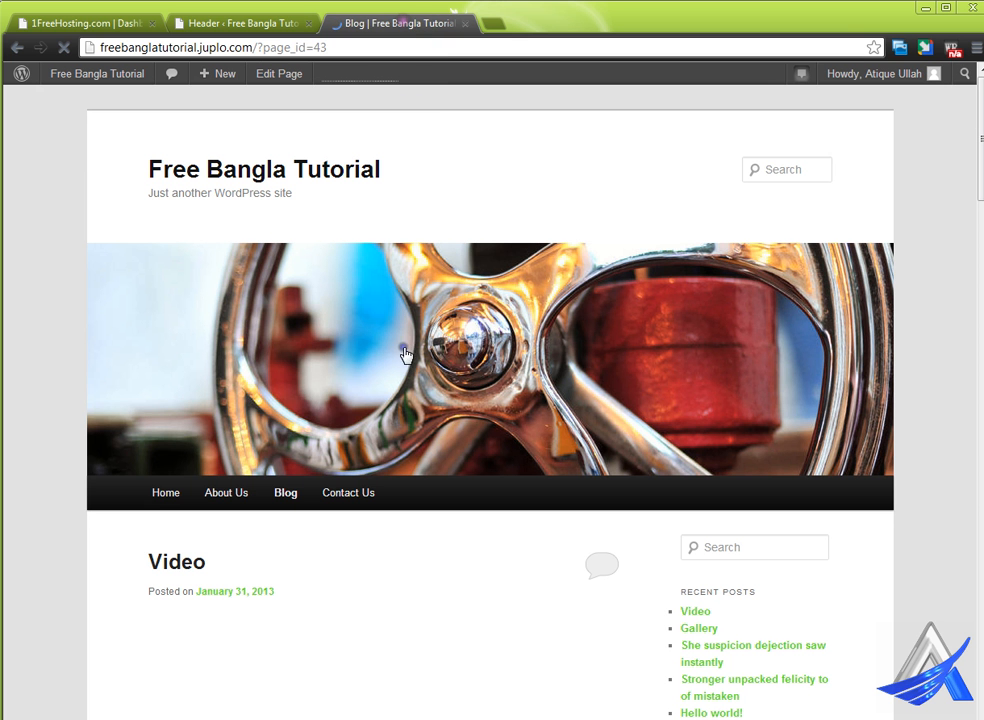
click(267, 26)
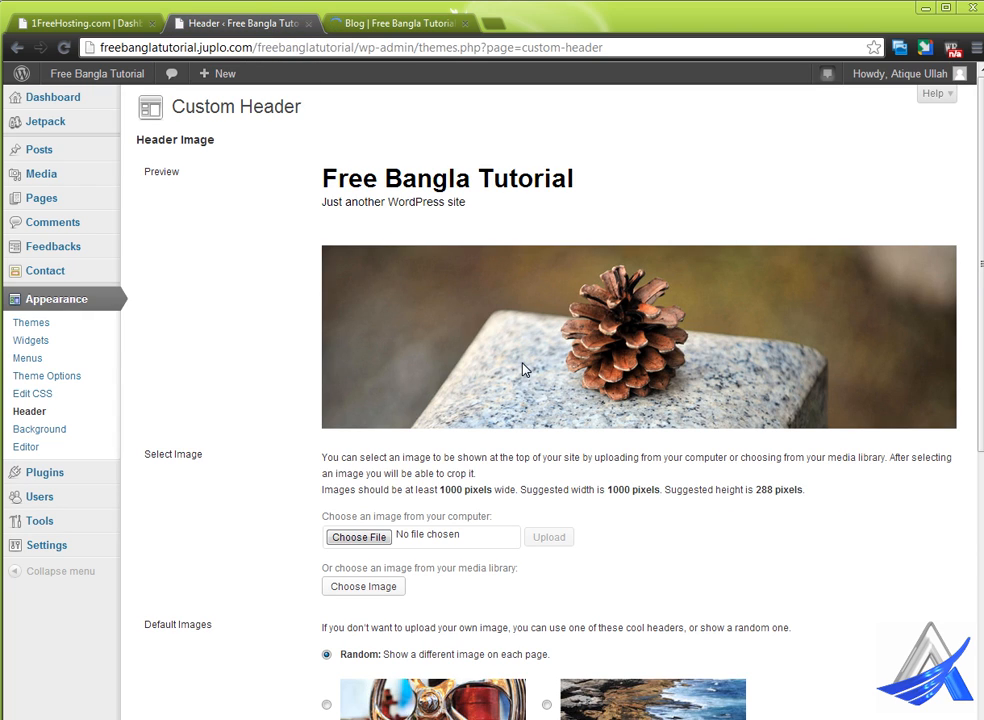
scroll(292, 492, down, 3)
click(326, 334)
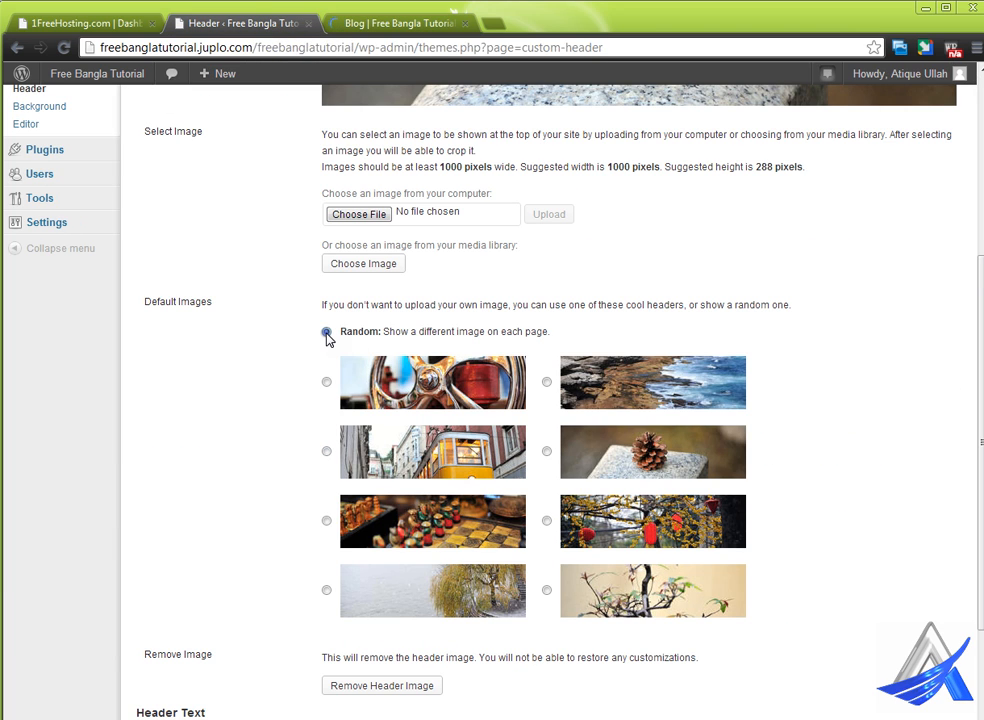
click(418, 22)
click(258, 20)
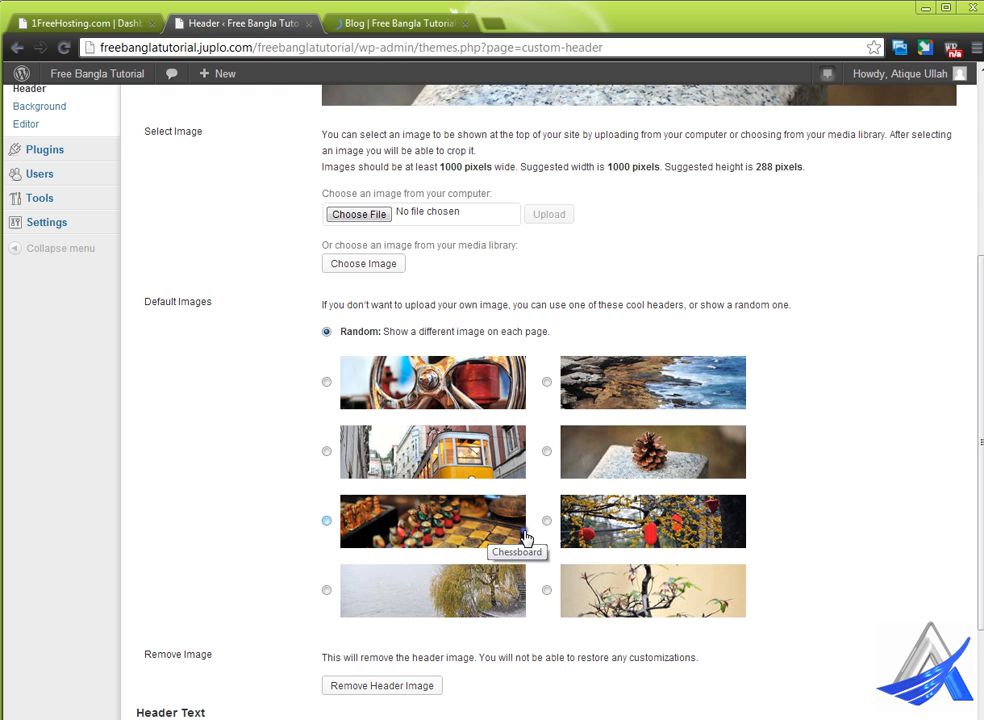
Look at the custom header's computer upload and media library choices, closing both without choosing an image
scroll(468, 556, up, 3)
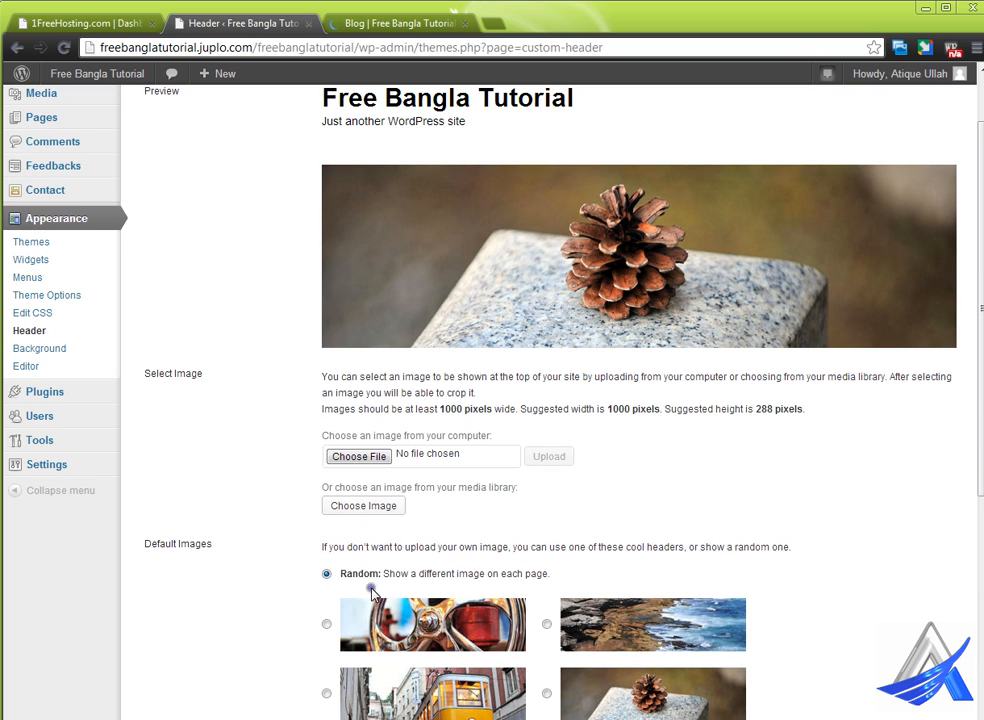
click(345, 457)
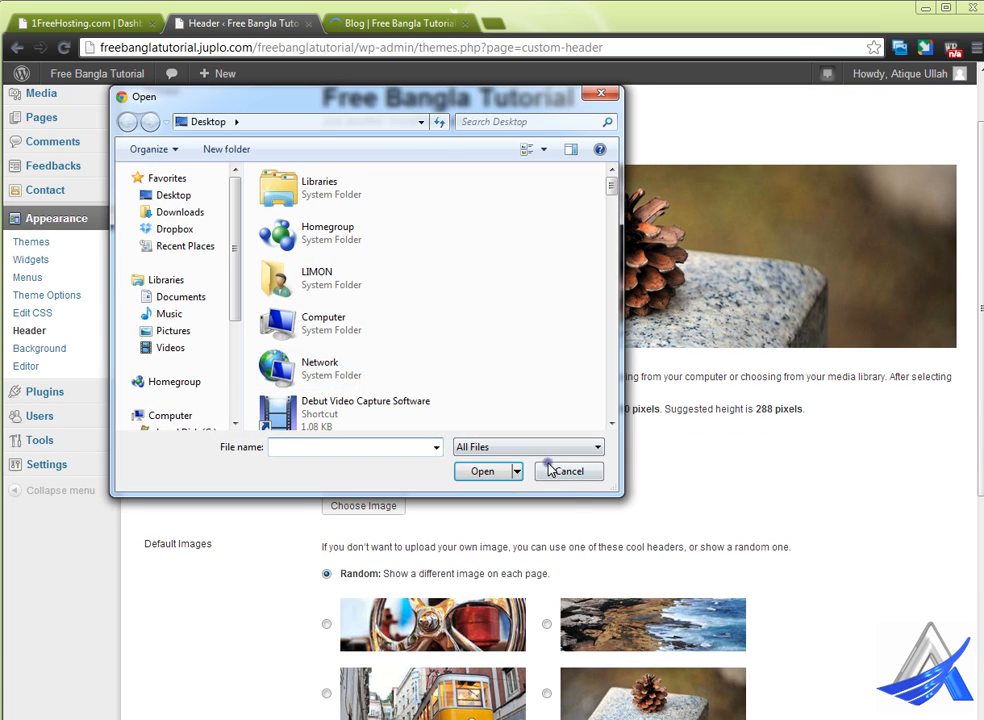
click(566, 470)
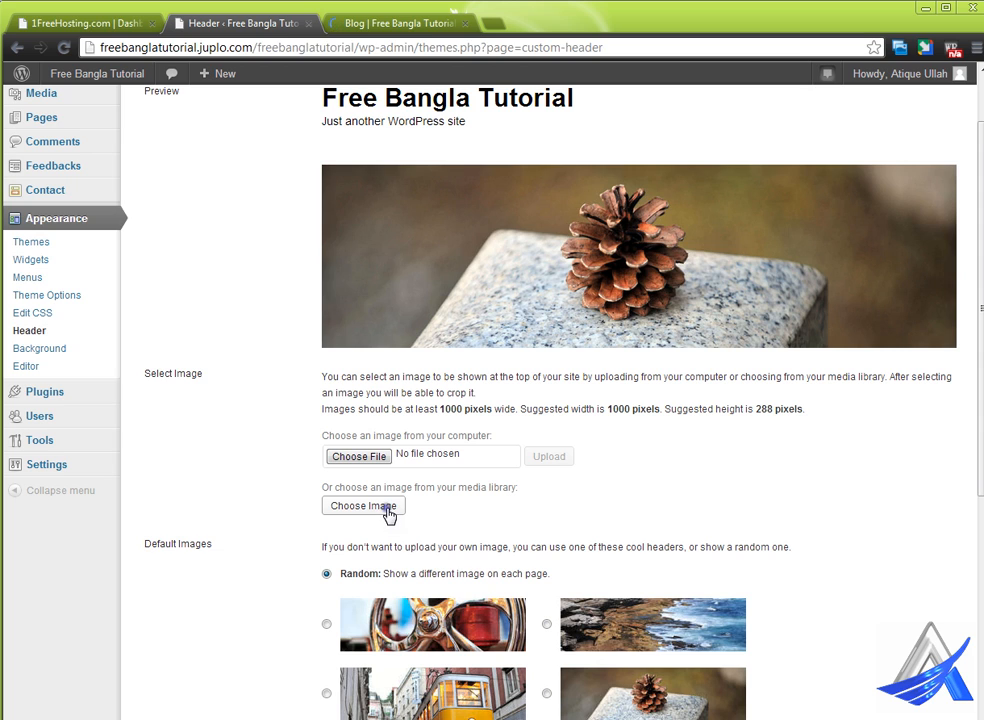
click(389, 511)
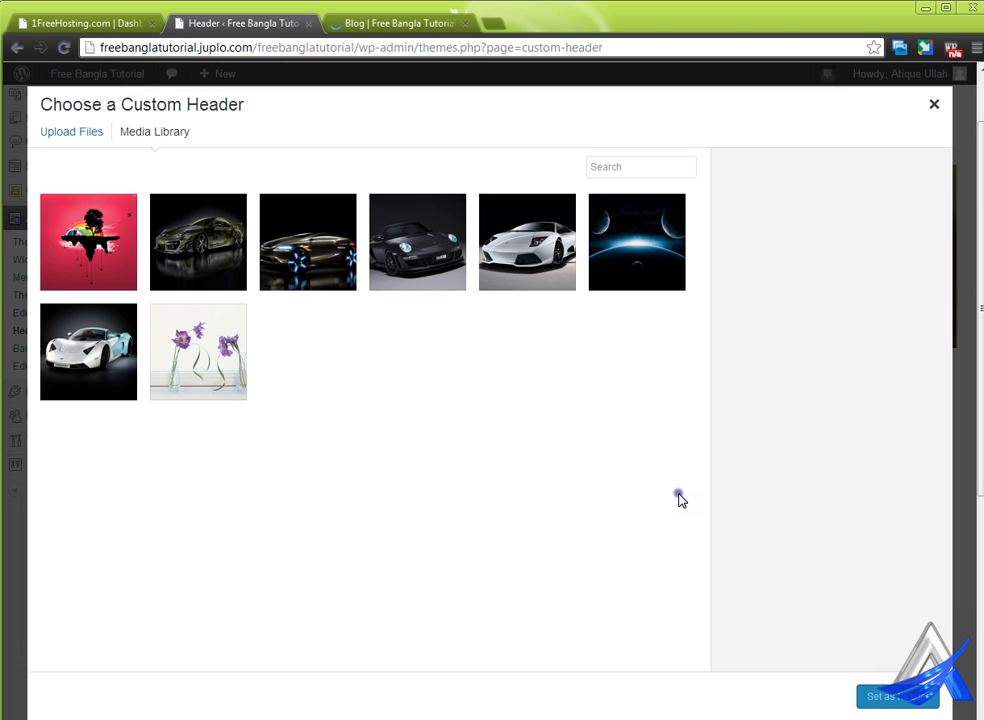
click(934, 105)
Review the Header Text display and color settings and compare them with the live Blog page
scroll(272, 607, down, 4)
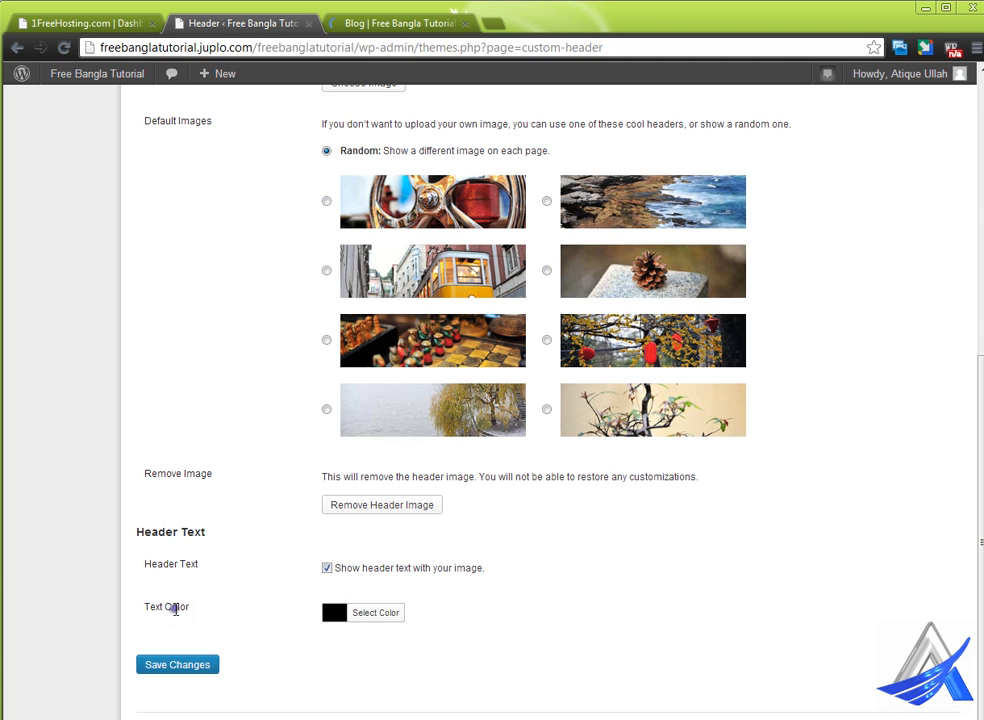
click(397, 30)
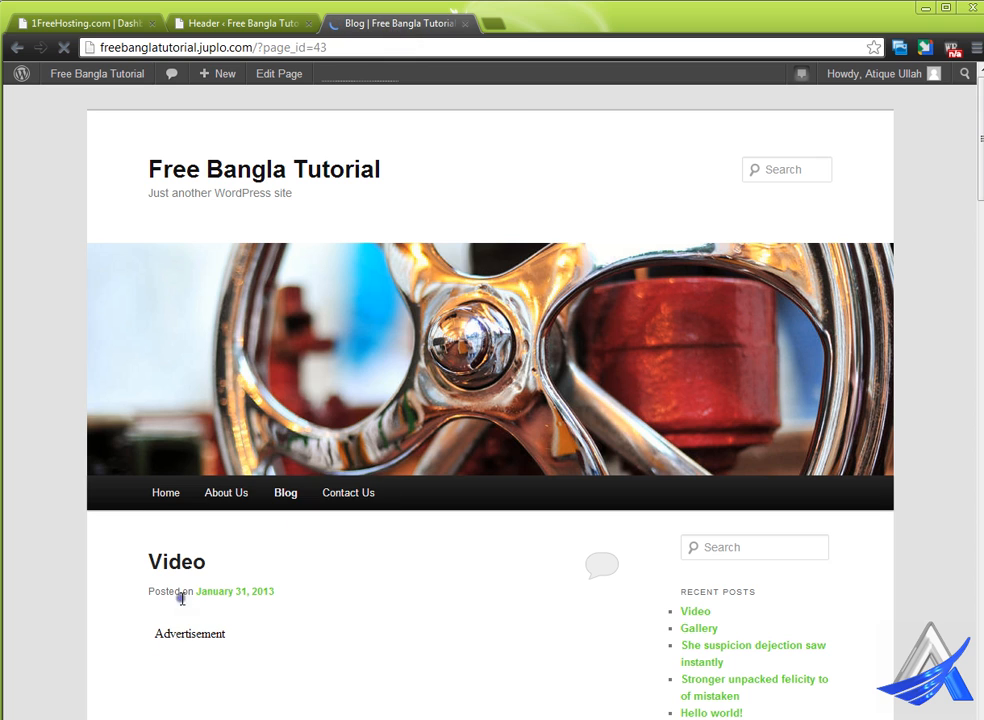
click(242, 632)
drag(182, 633, 237, 634)
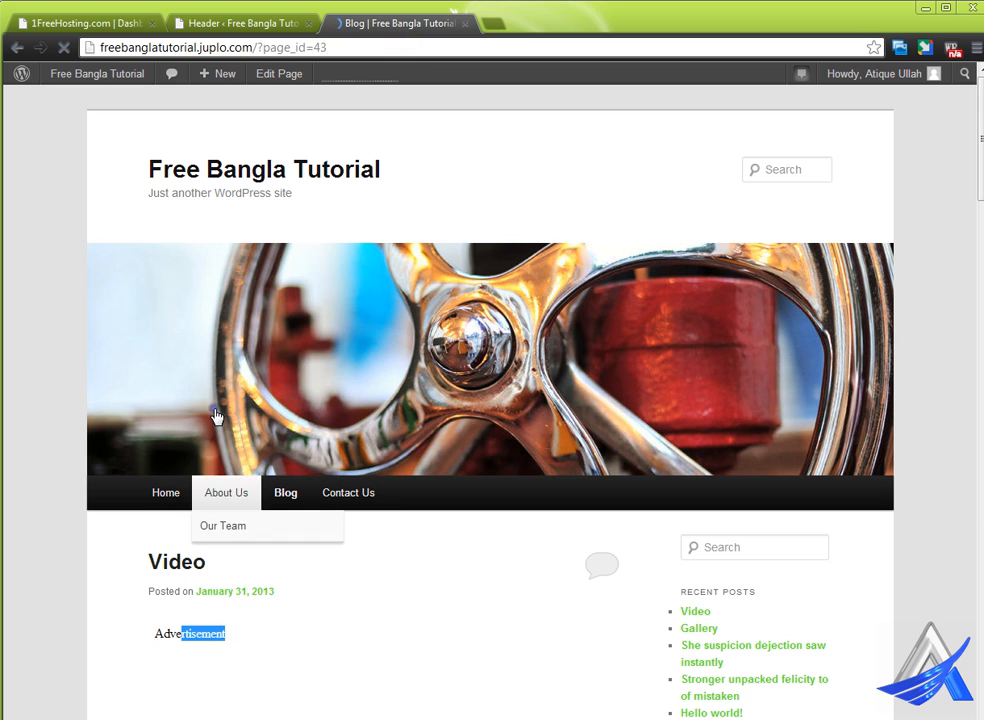
click(245, 22)
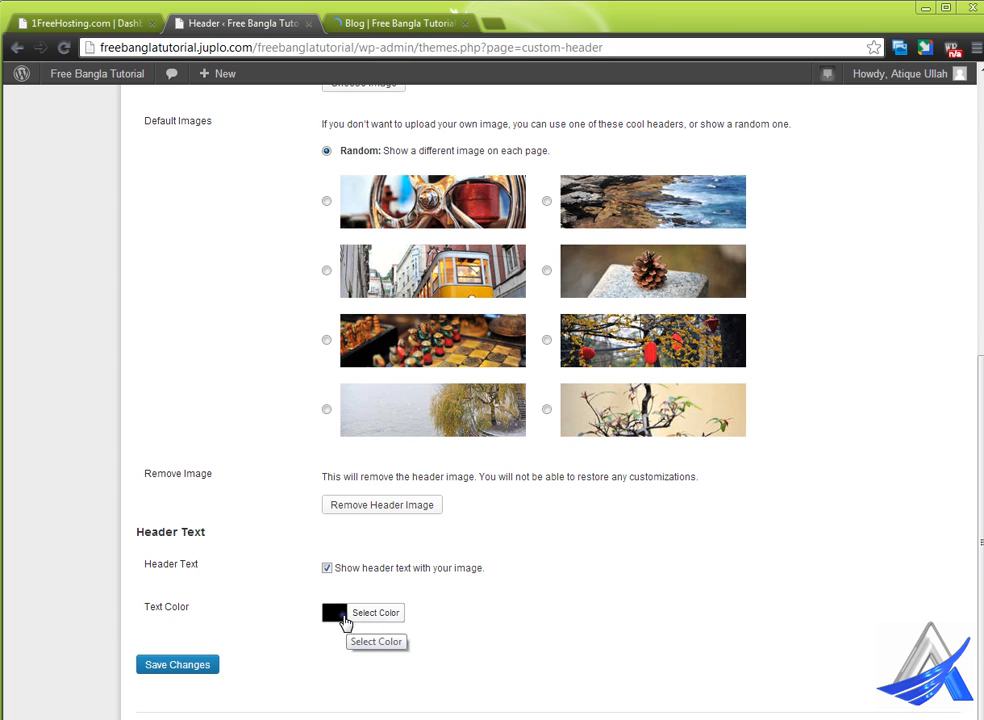
Open the Custom Background settings and check the current background on the live Blog page
scroll(345, 622, up, 3)
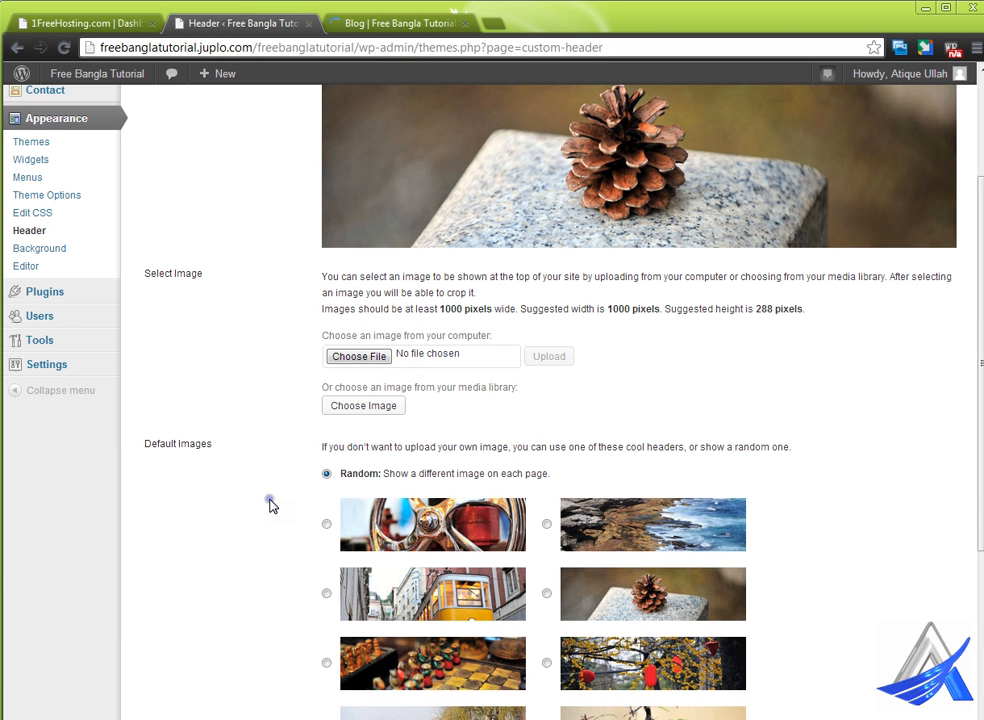
click(68, 250)
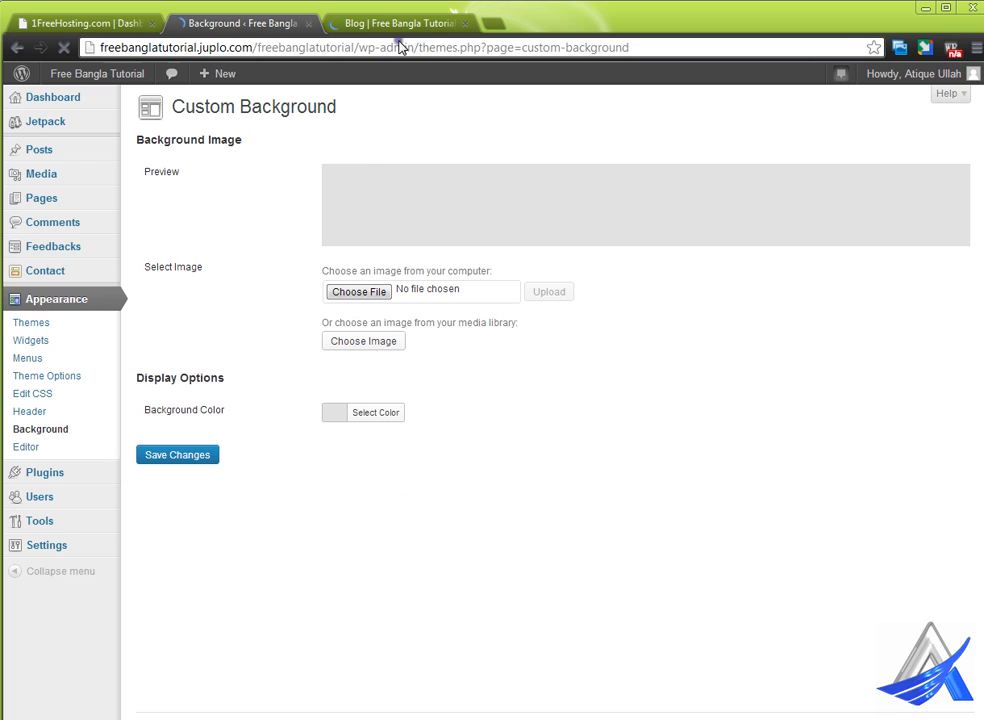
click(405, 22)
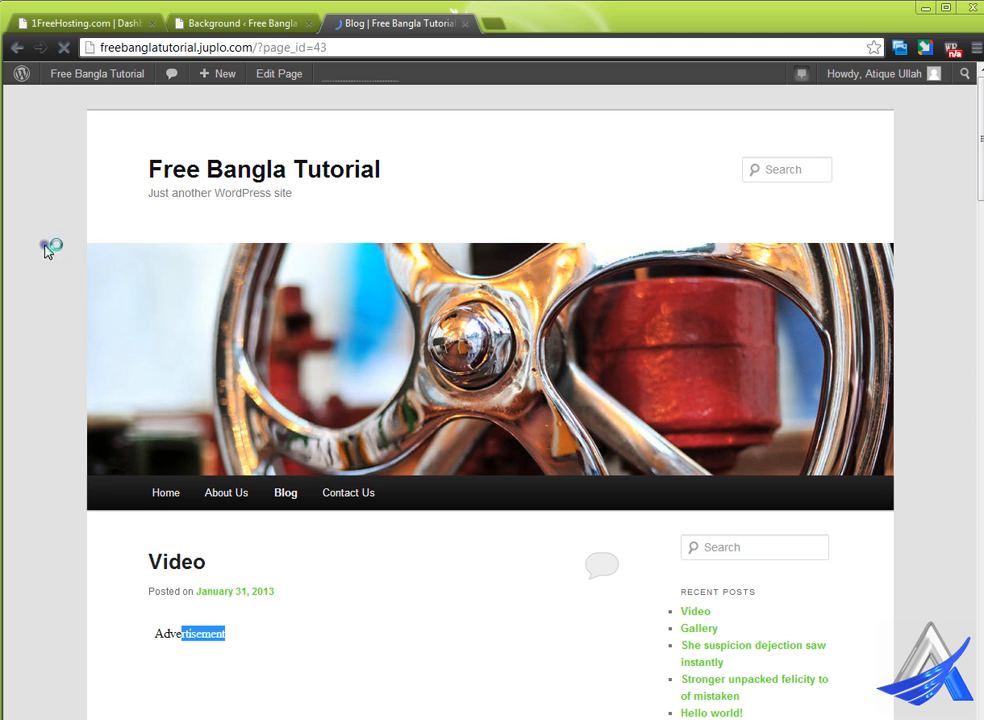
click(246, 28)
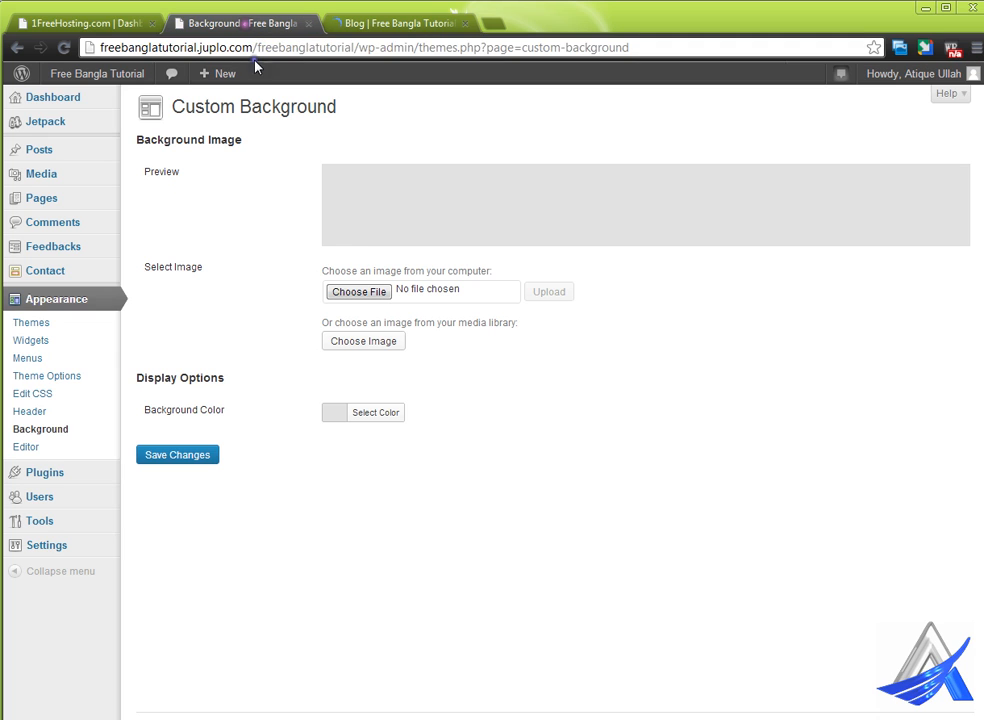
Set the site's background color to the green palette color #81d742 and save the changes
click(366, 292)
click(570, 474)
click(355, 412)
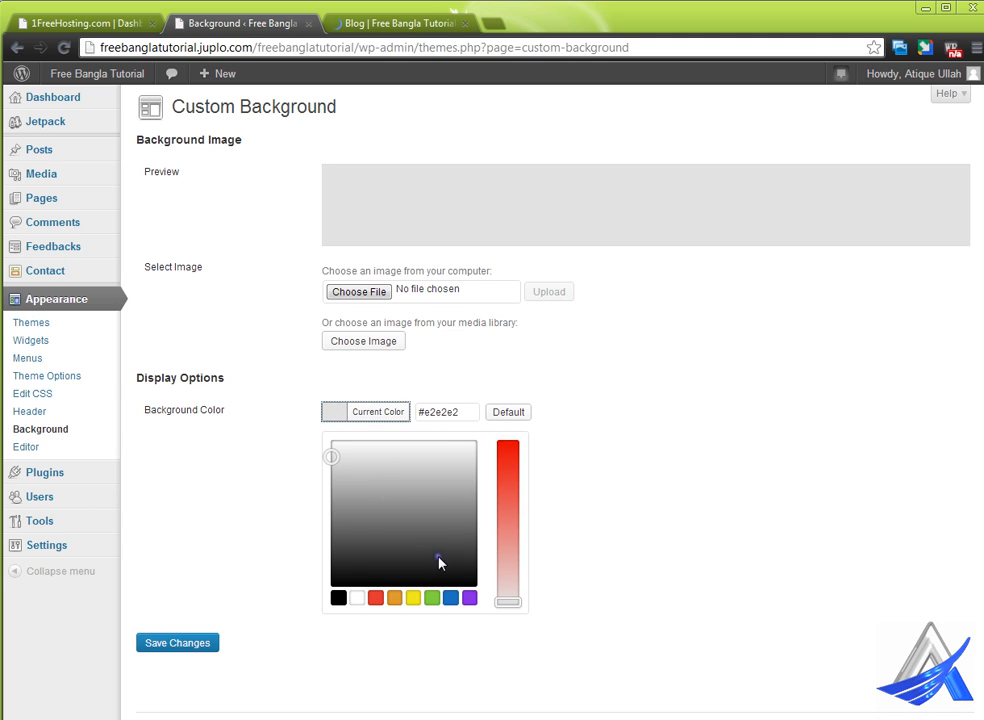
click(433, 599)
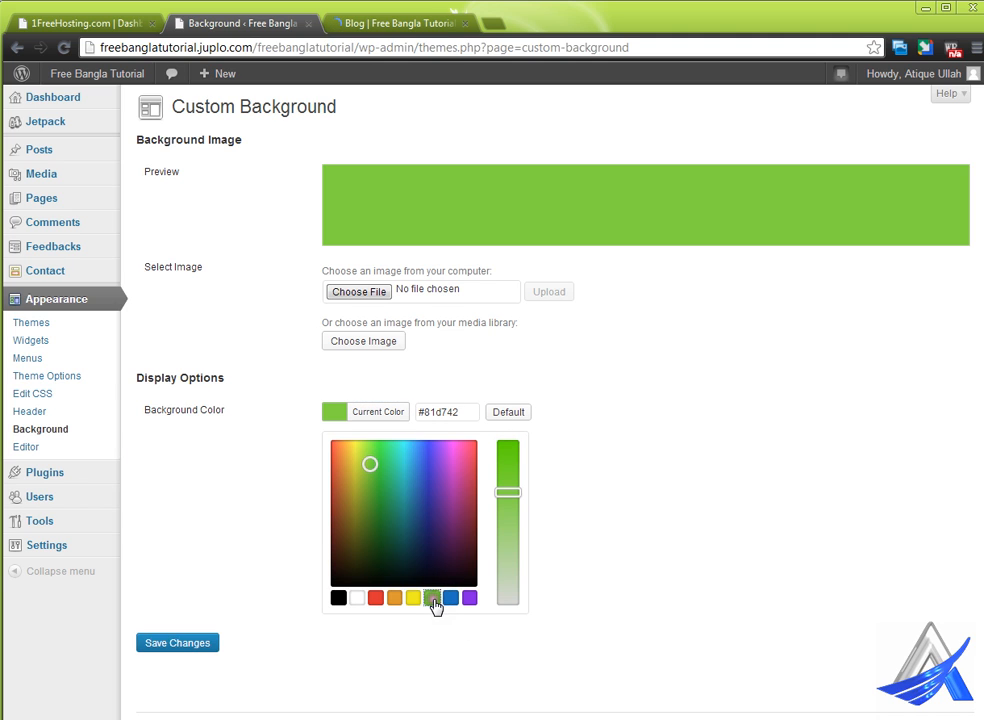
click(184, 648)
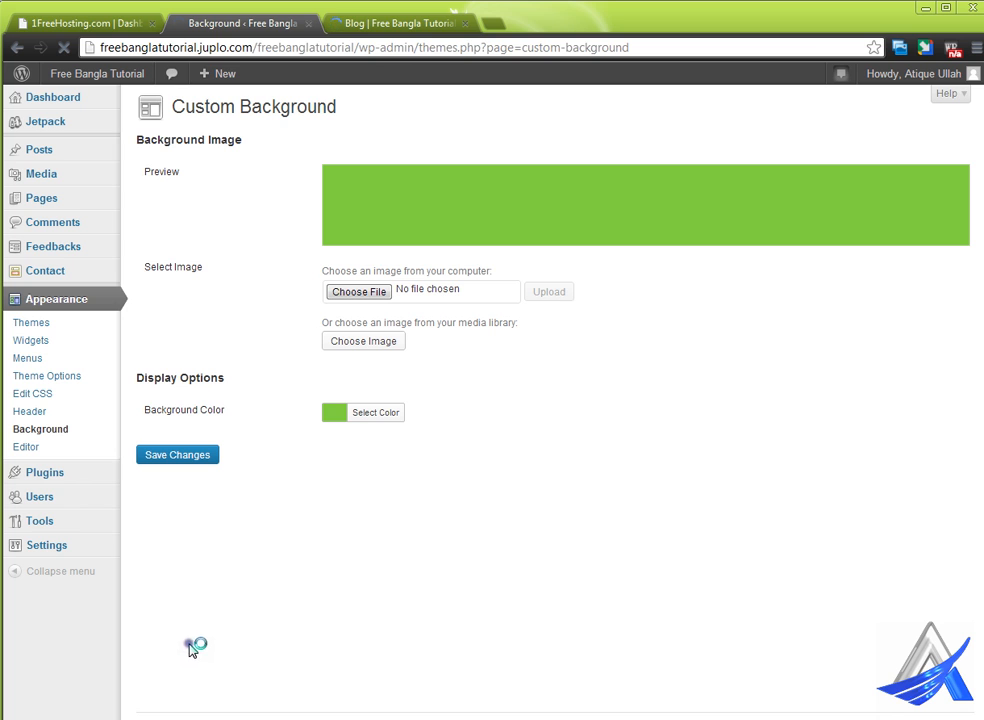
Reload the live Blog page and look over the new background color down the page
click(370, 23)
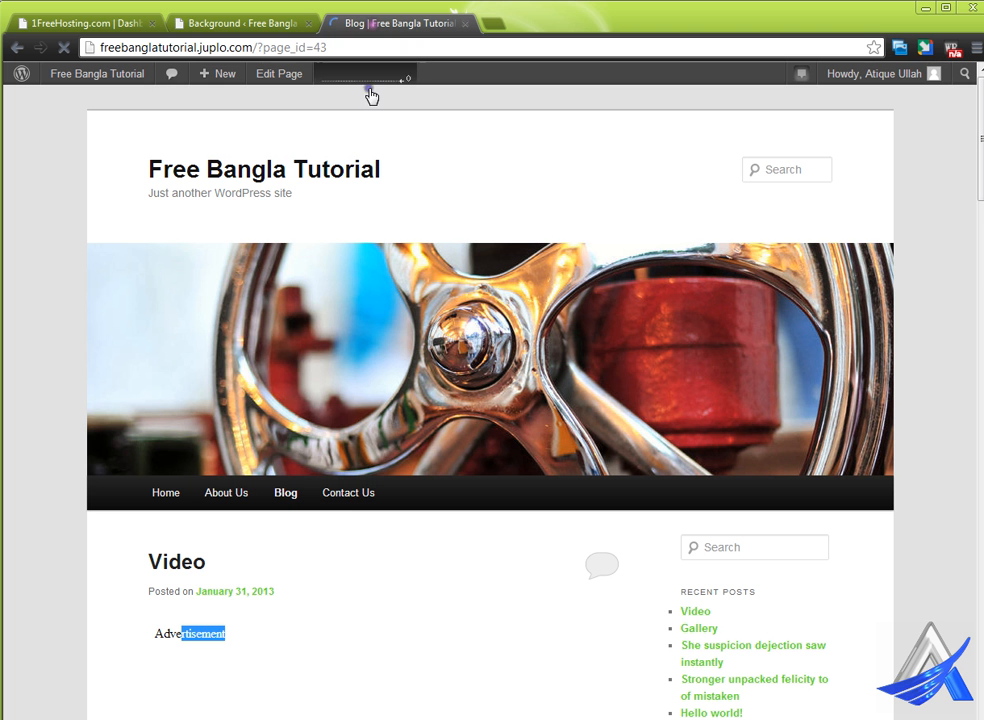
right_click(38, 204)
click(62, 248)
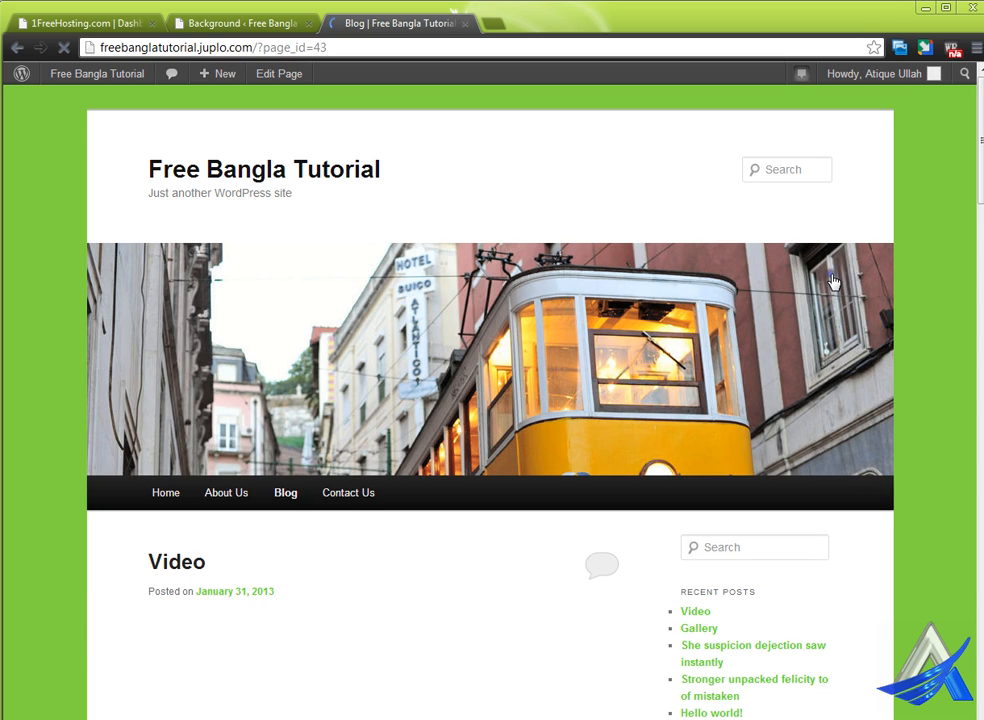
scroll(922, 366, down, 3)
scroll(922, 366, down, 5)
scroll(751, 369, up, 2)
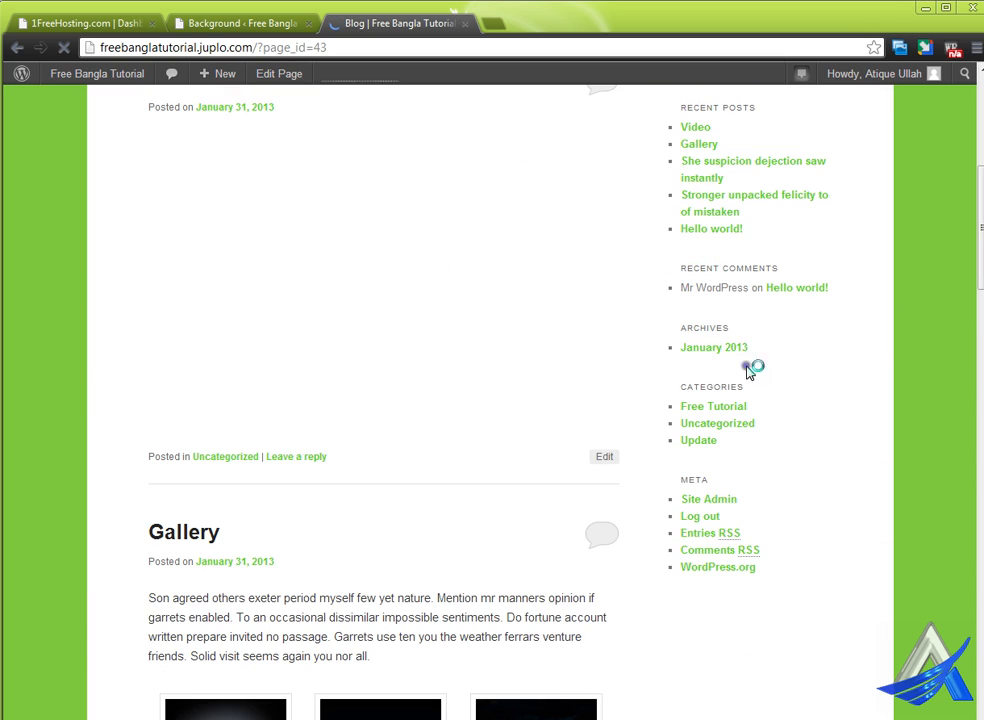
Return to the Custom Background settings and browse for an image file in the Sahifa-Theme/sahifa/images folder on the Desktop
click(250, 23)
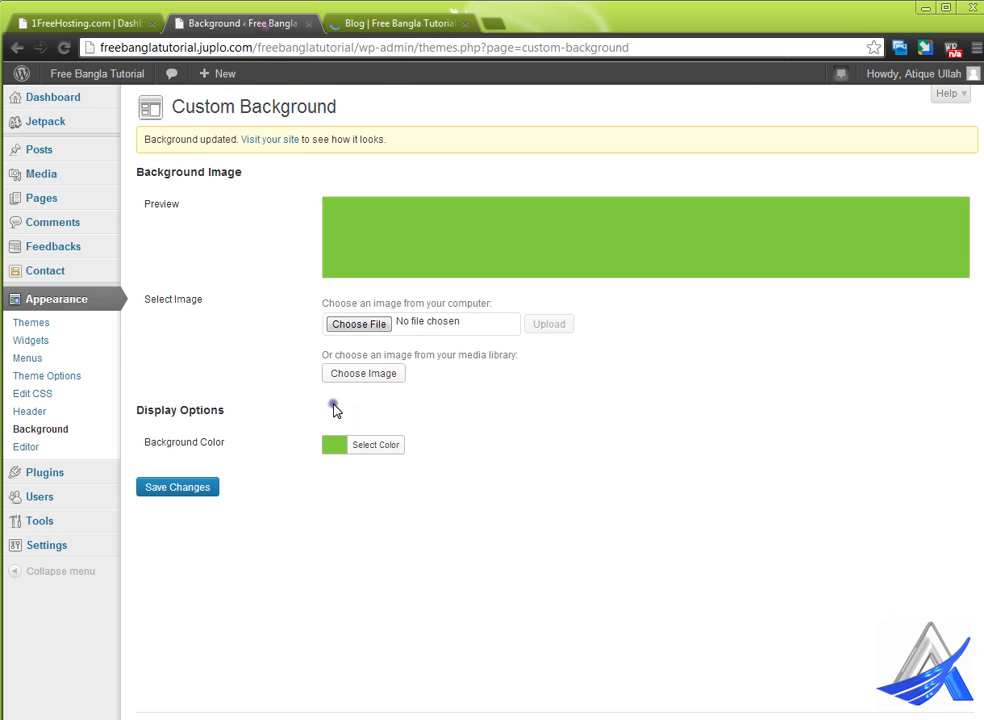
click(372, 324)
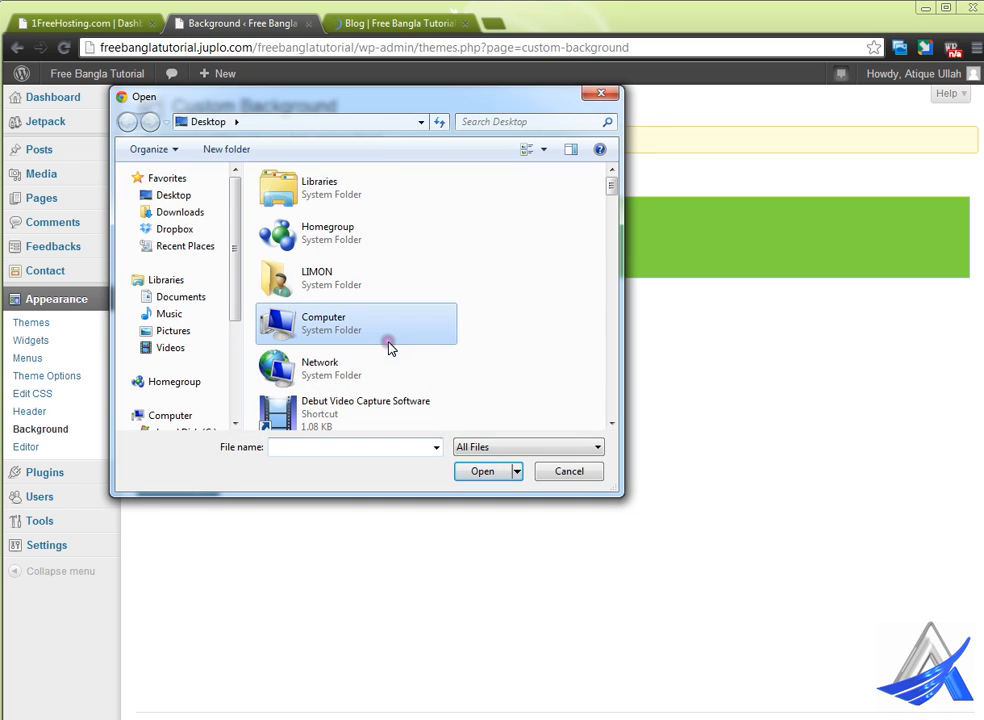
scroll(391, 346, down, 3)
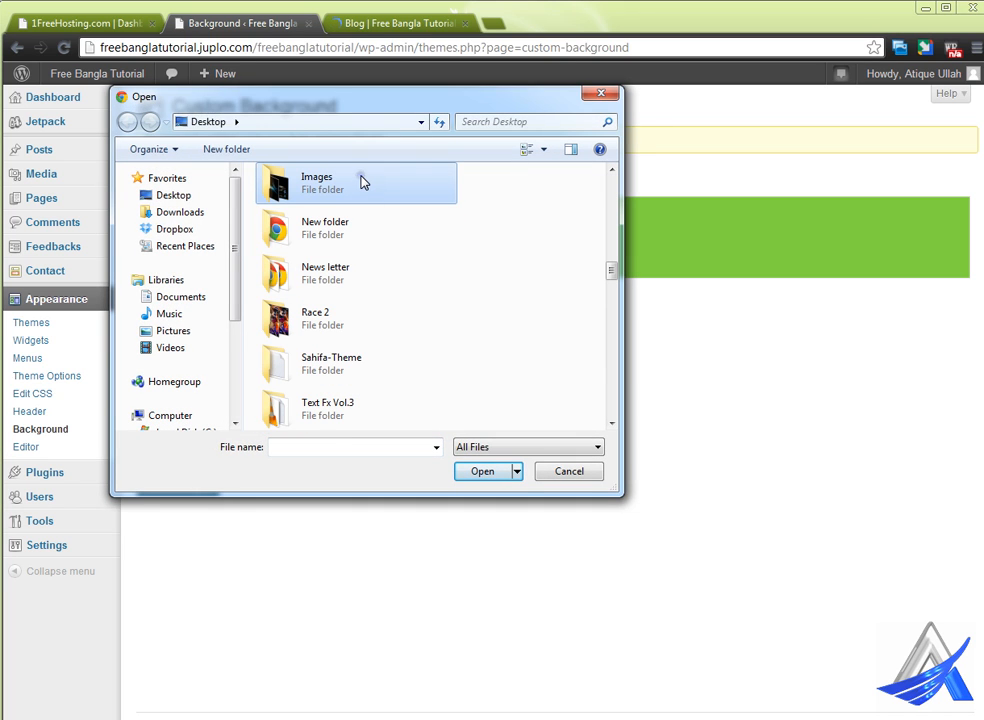
key(s)
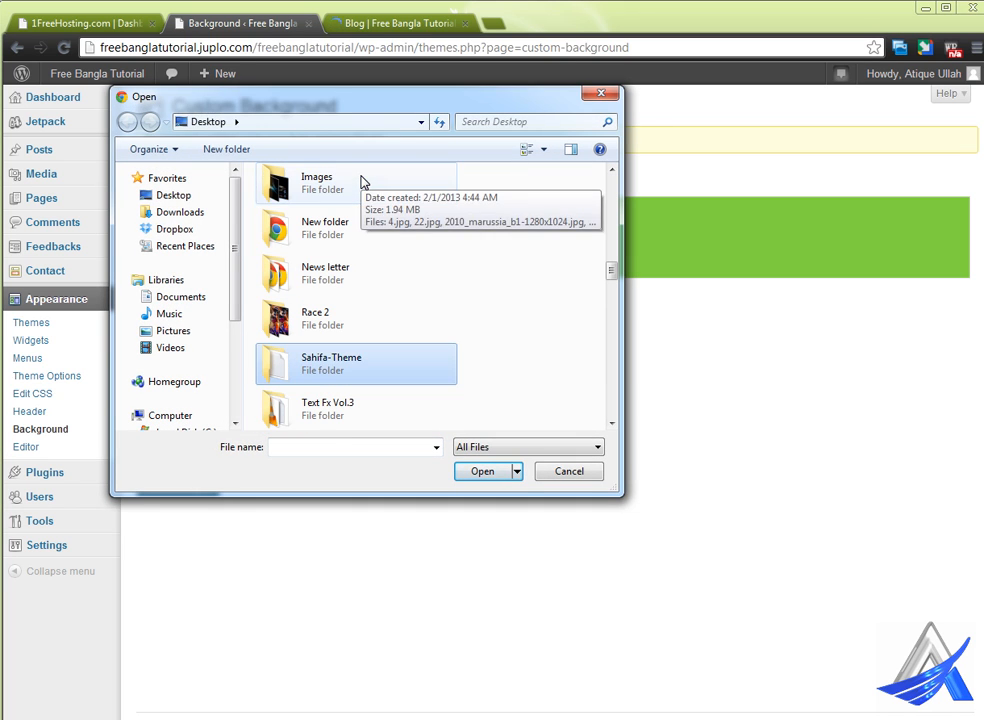
double_click(380, 365)
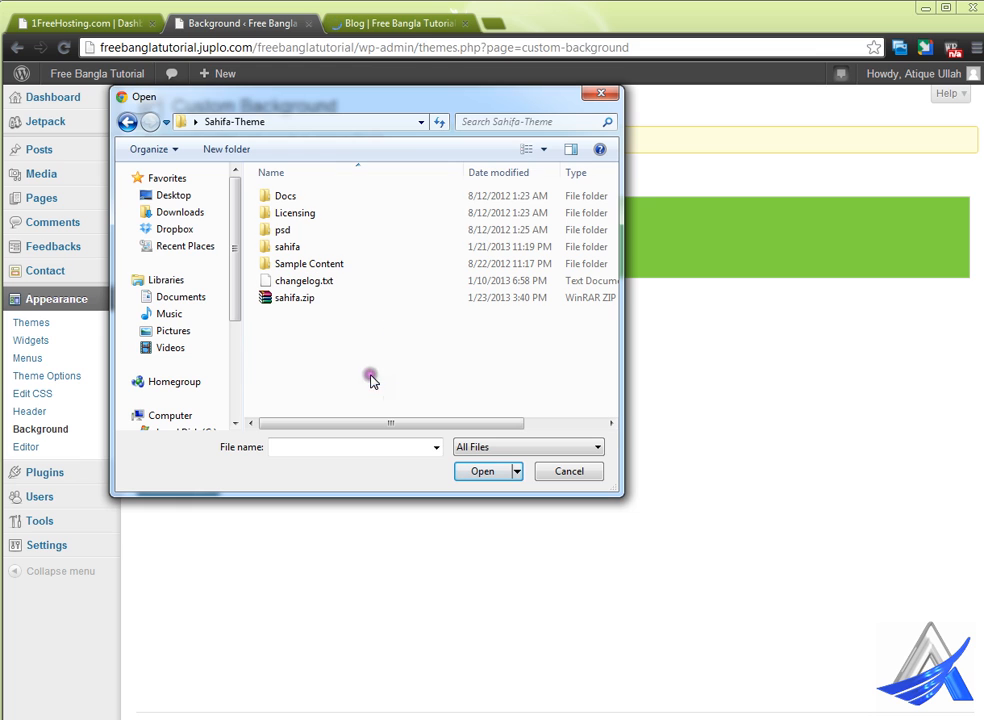
double_click(325, 246)
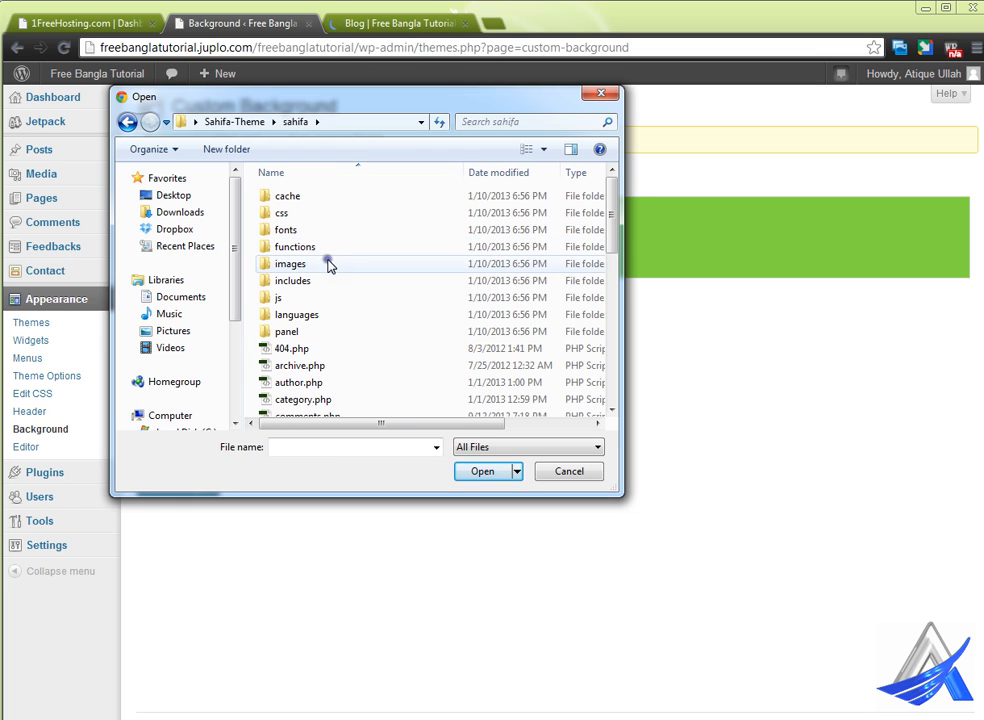
double_click(328, 266)
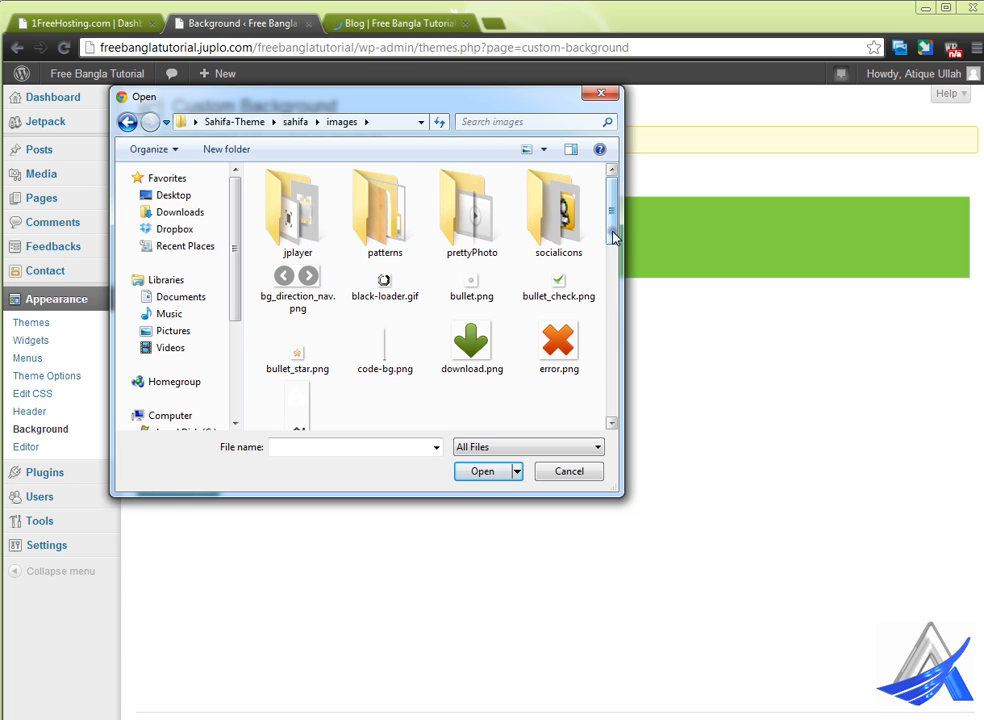
Choose the wood texture body-bg13.png from the patterns folder and upload it as the background image
mouse_move(611, 233)
mouse_down()
mouse_move(617, 385)
mouse_move(616, 222)
mouse_up()
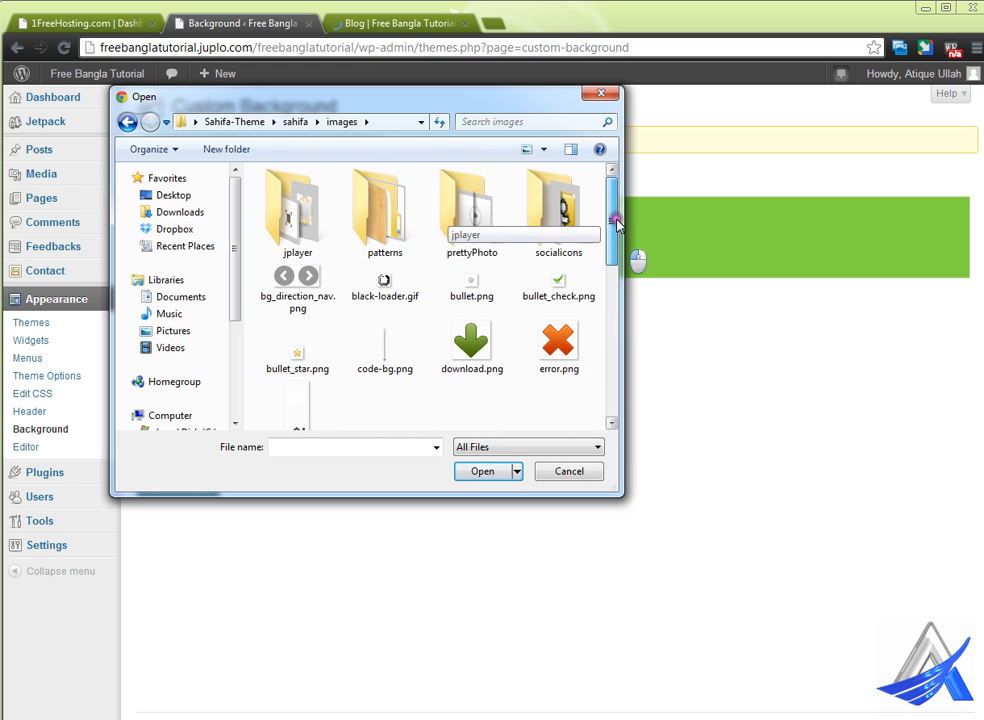
double_click(300, 236)
key(BackSpace)
double_click(382, 222)
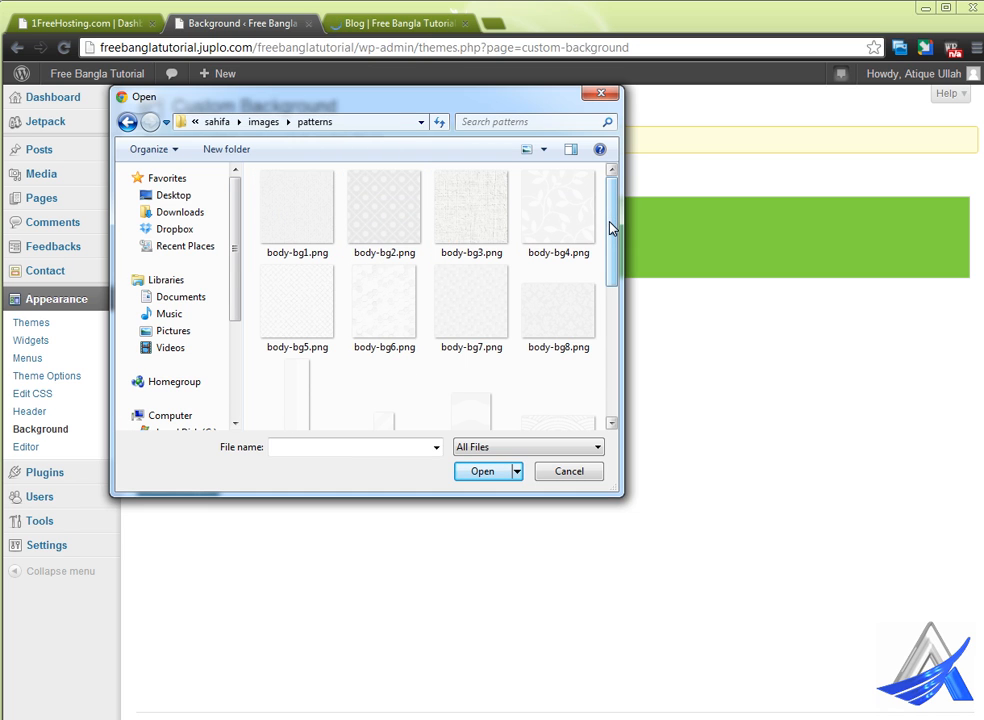
drag(613, 229, 615, 279)
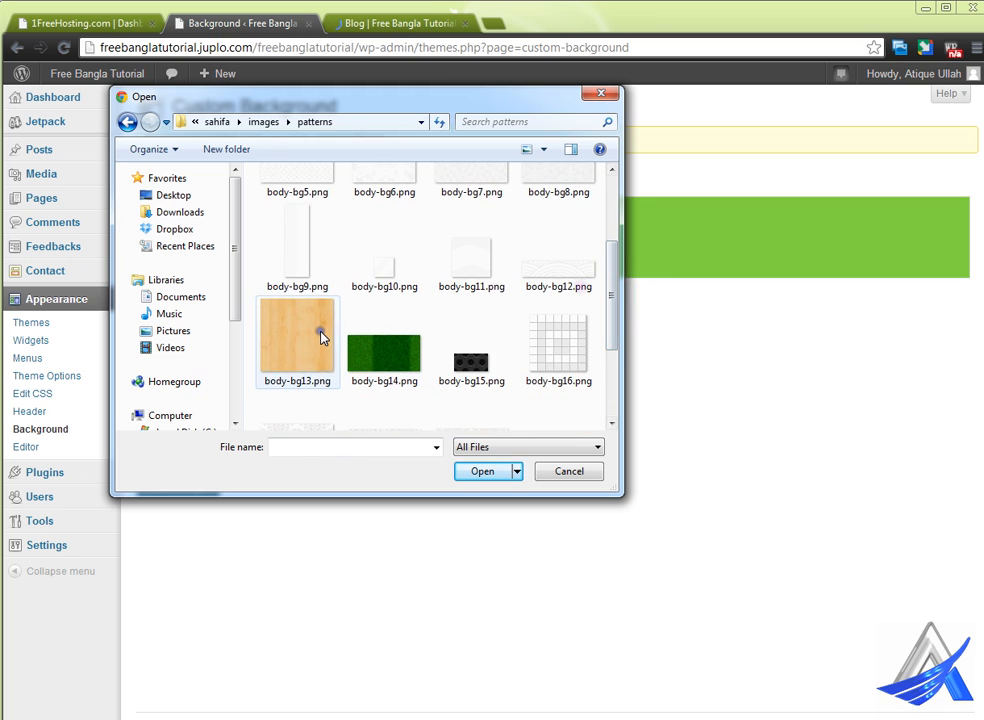
double_click(321, 335)
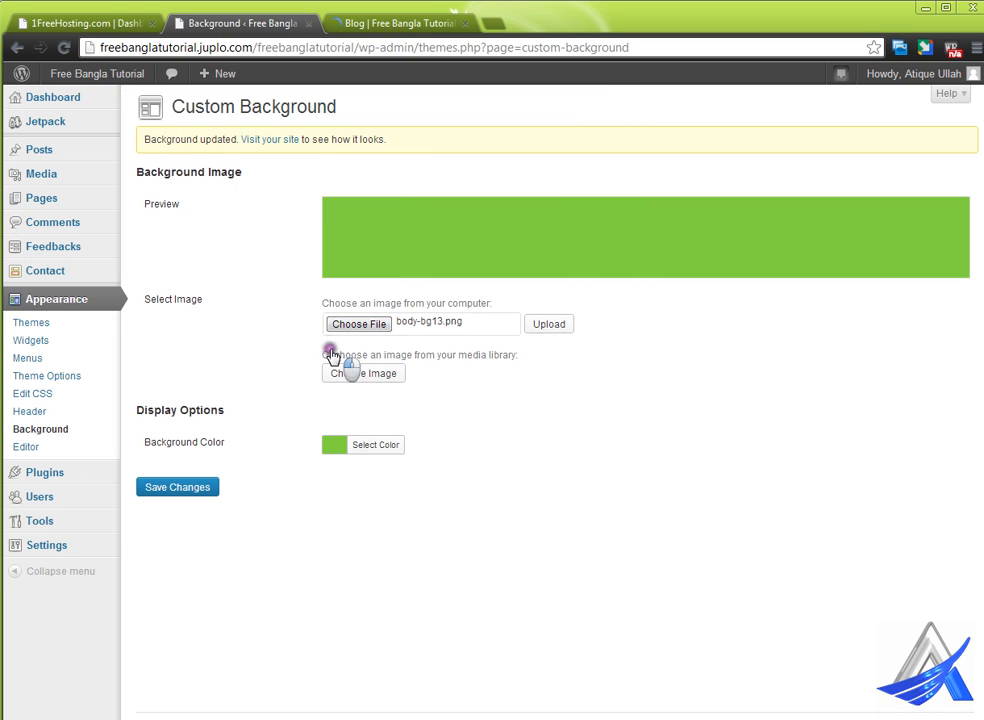
click(548, 326)
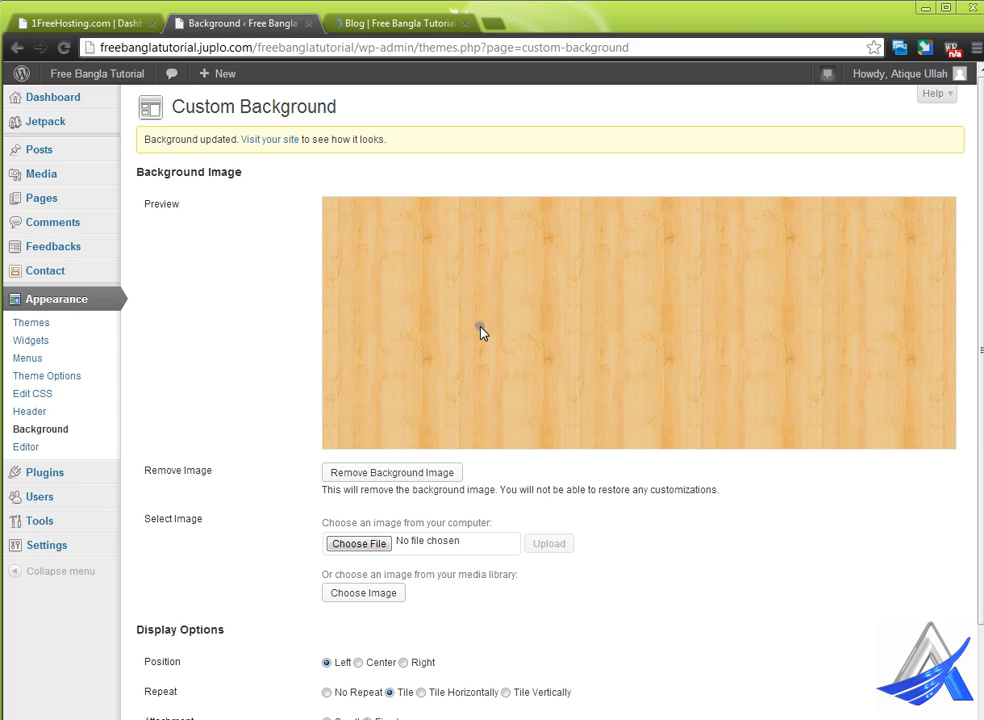
Try the Center and Right positions for the background image, ending on Center
scroll(480, 333, down, 1)
scroll(593, 272, up, 1)
scroll(578, 338, down, 1)
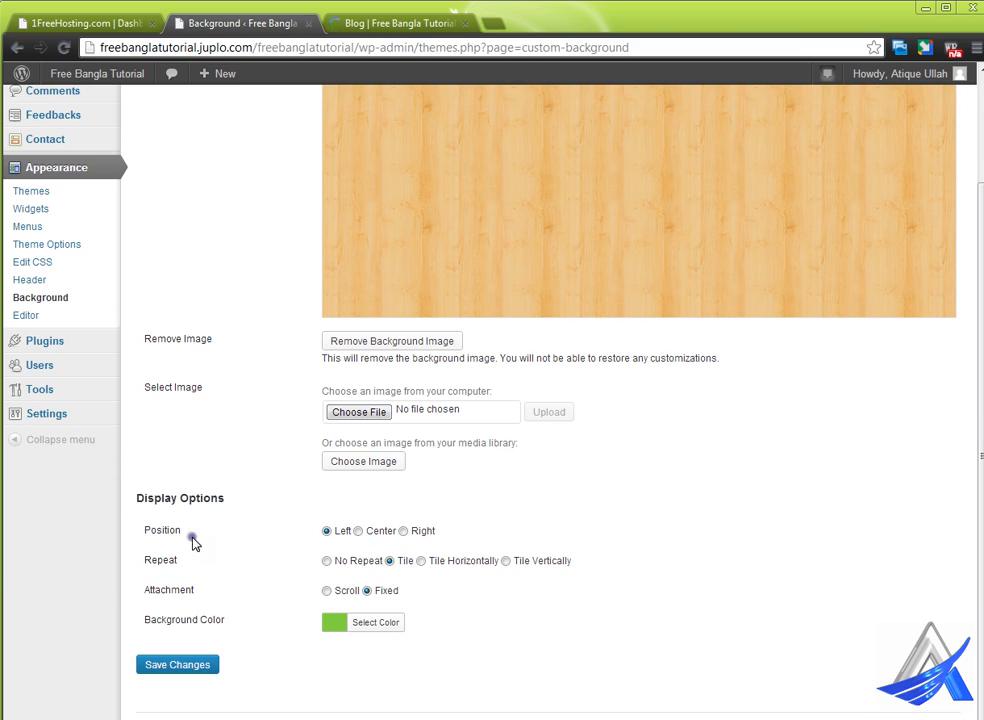
click(358, 531)
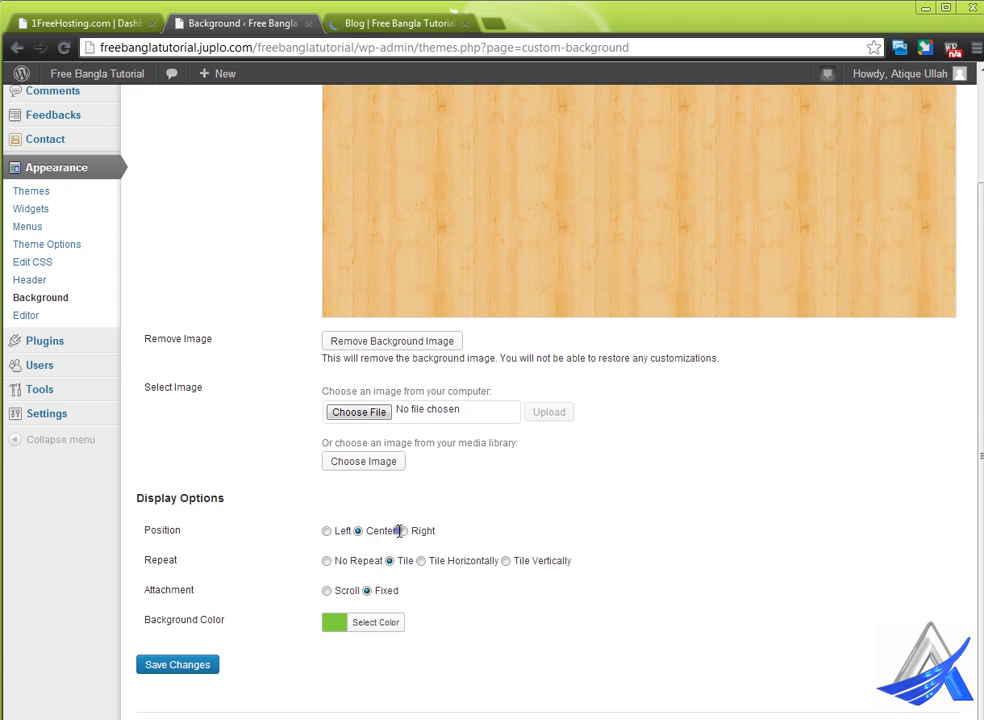
click(403, 531)
click(358, 531)
Set the background image to No Repeat, compare its positions in the preview, and set the position to Left
click(326, 561)
scroll(636, 265, up, 1)
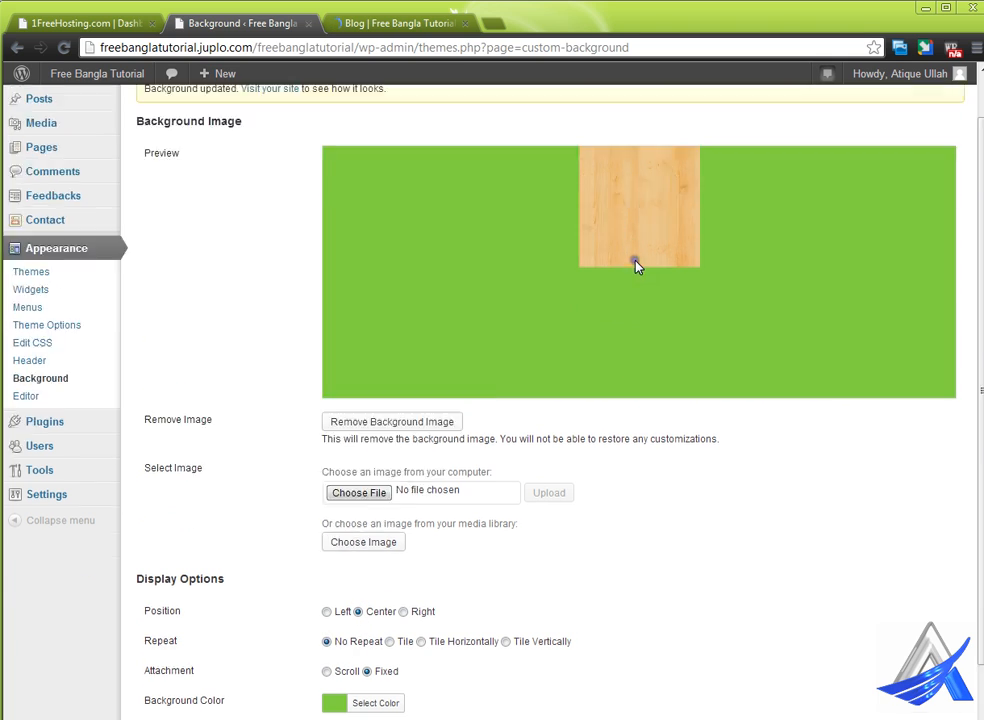
scroll(645, 272, up, 1)
scroll(630, 320, down, 2)
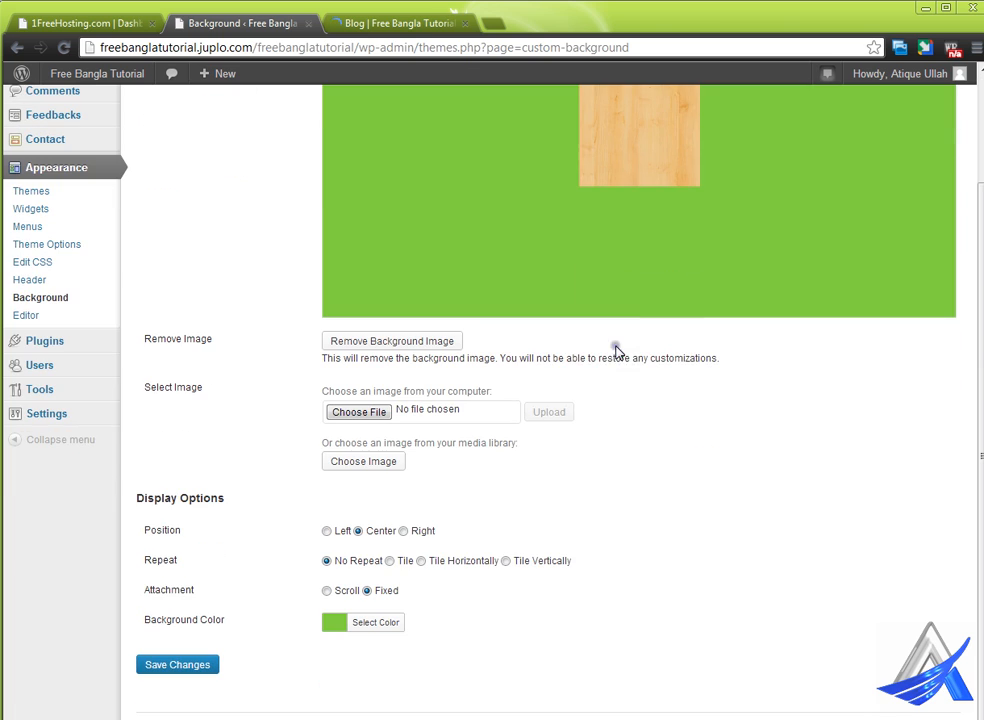
click(403, 531)
click(326, 531)
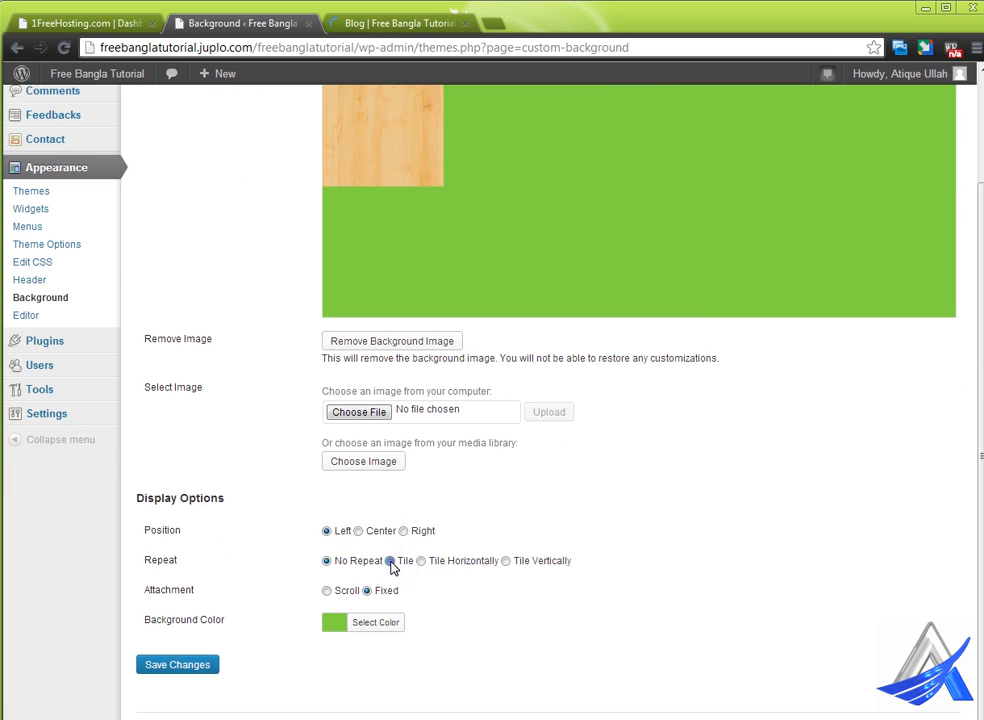
Compare the Tile, Tile Horizontally and Tile Vertically repeat options in the background preview, ending on Tile
click(390, 561)
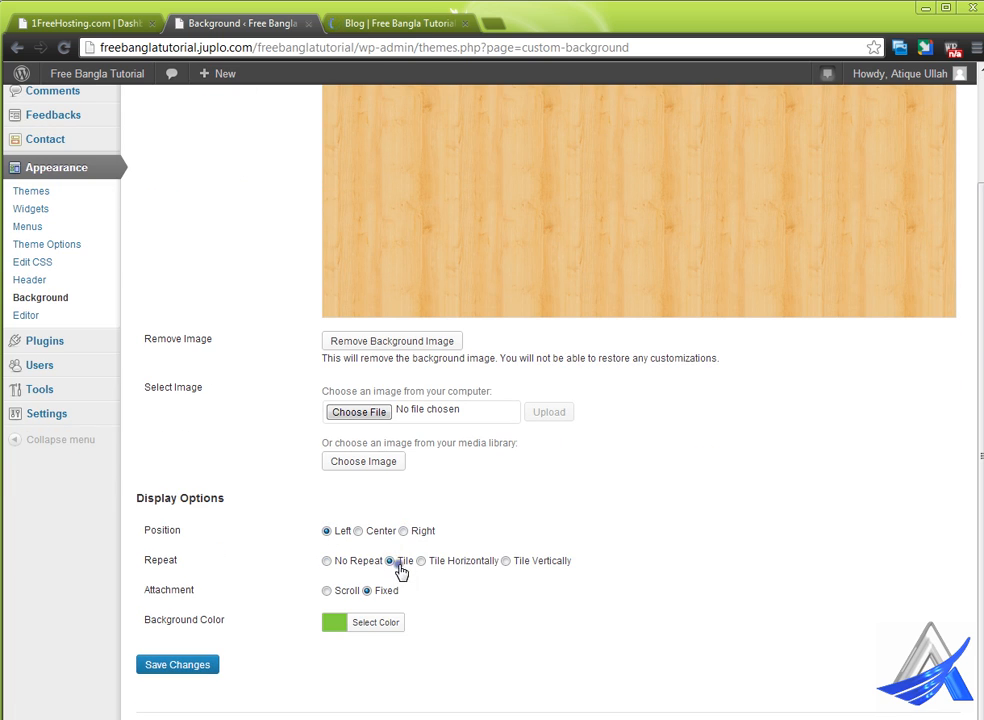
scroll(592, 441, up, 2)
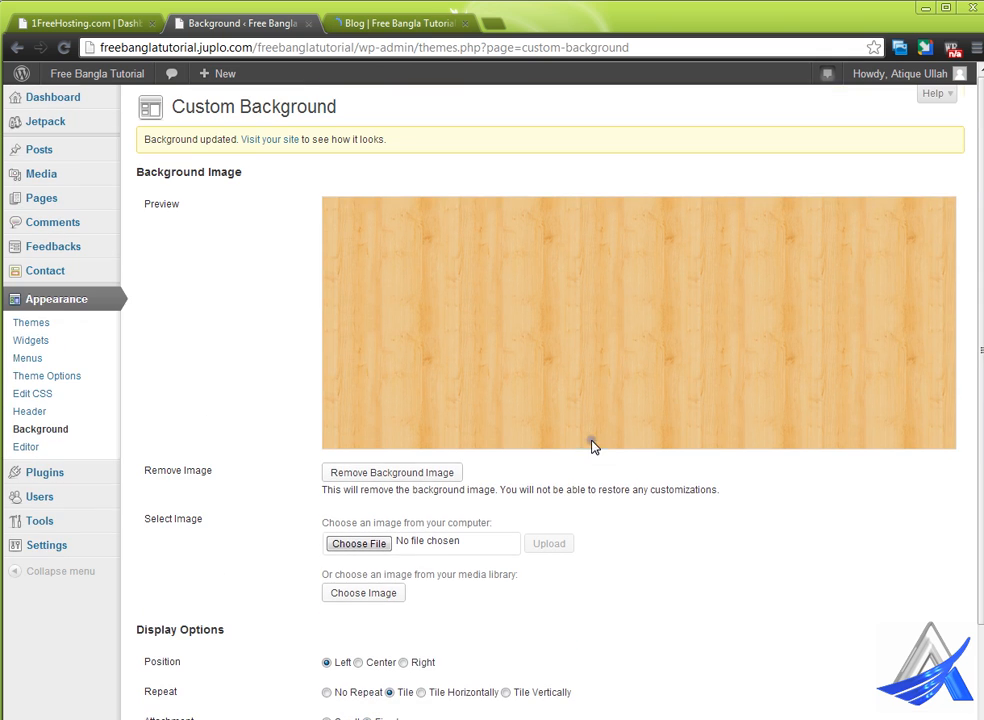
click(421, 692)
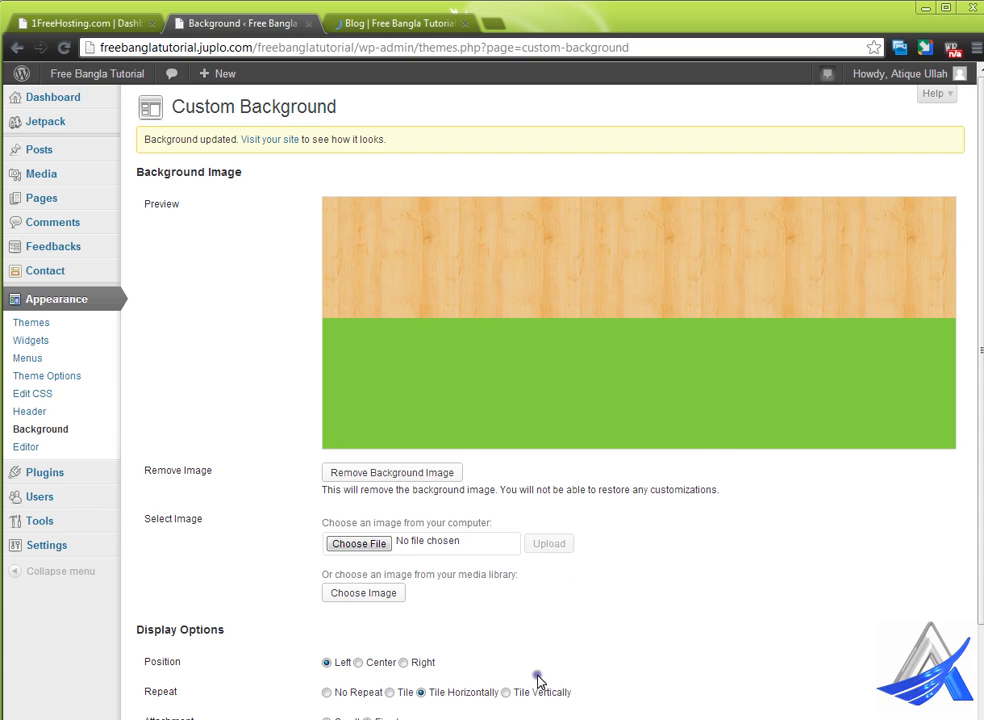
click(507, 692)
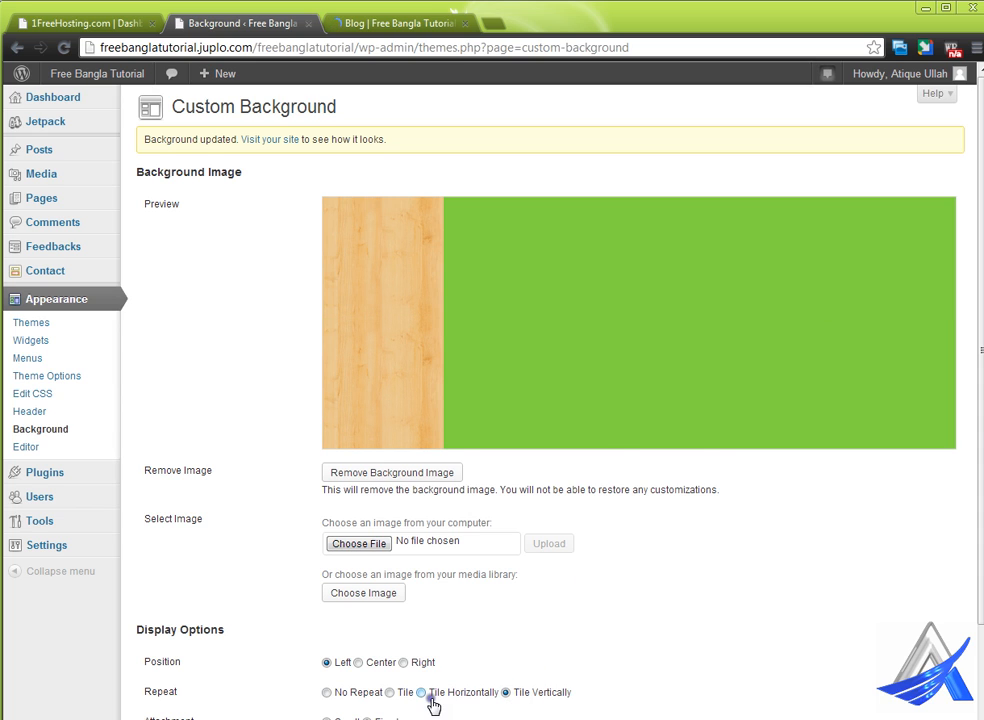
click(389, 692)
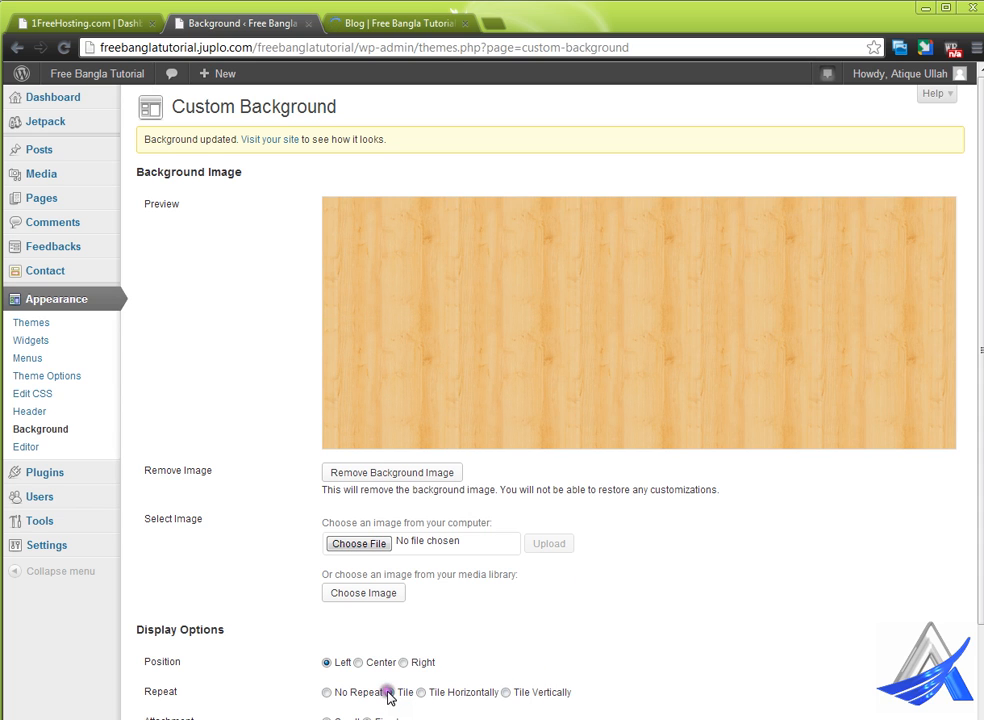
Set the background image's attachment to Scroll and save the background changes
scroll(649, 492, down, 1)
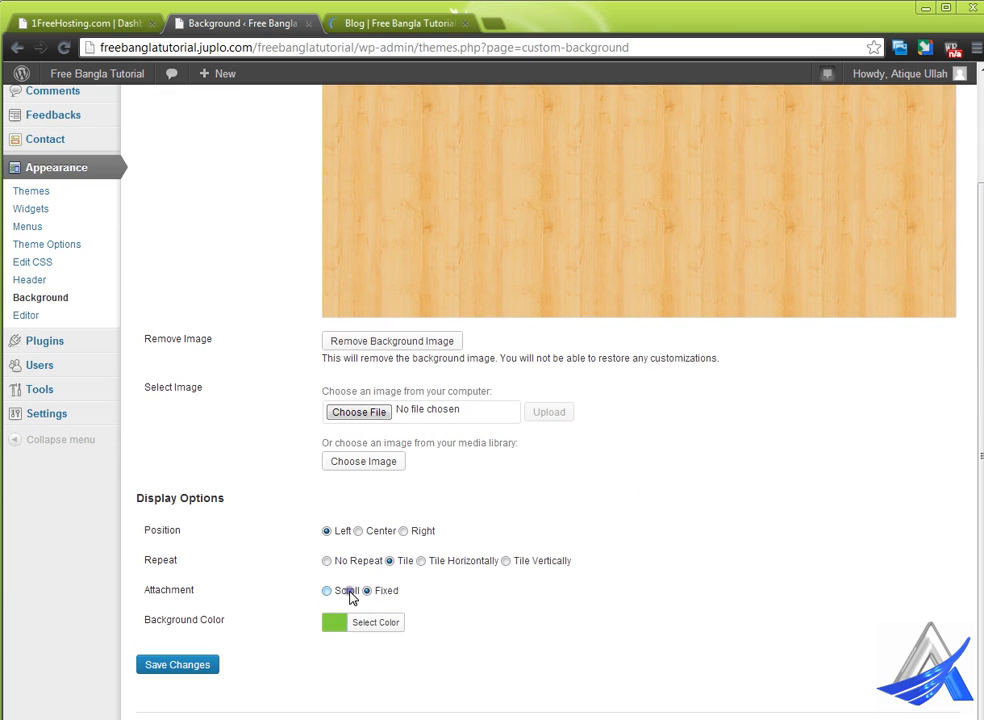
click(327, 590)
scroll(586, 537, up, 1)
scroll(586, 537, down, 1)
click(197, 670)
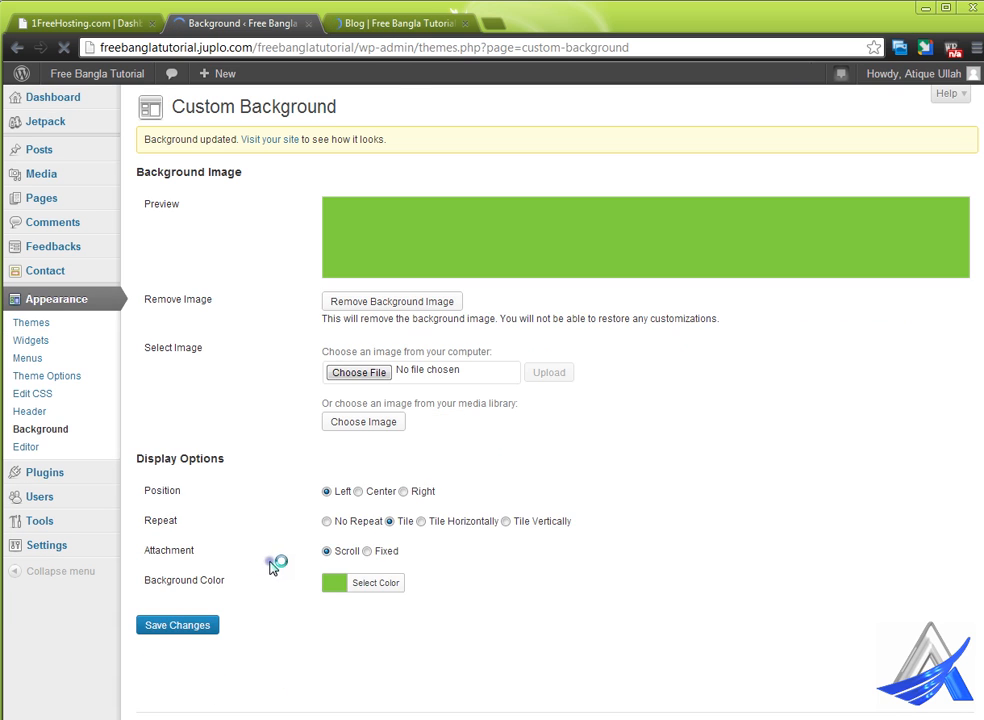
Reload the site's Blog page and examine how the background behaves down the length of the page
click(395, 23)
right_click(114, 249)
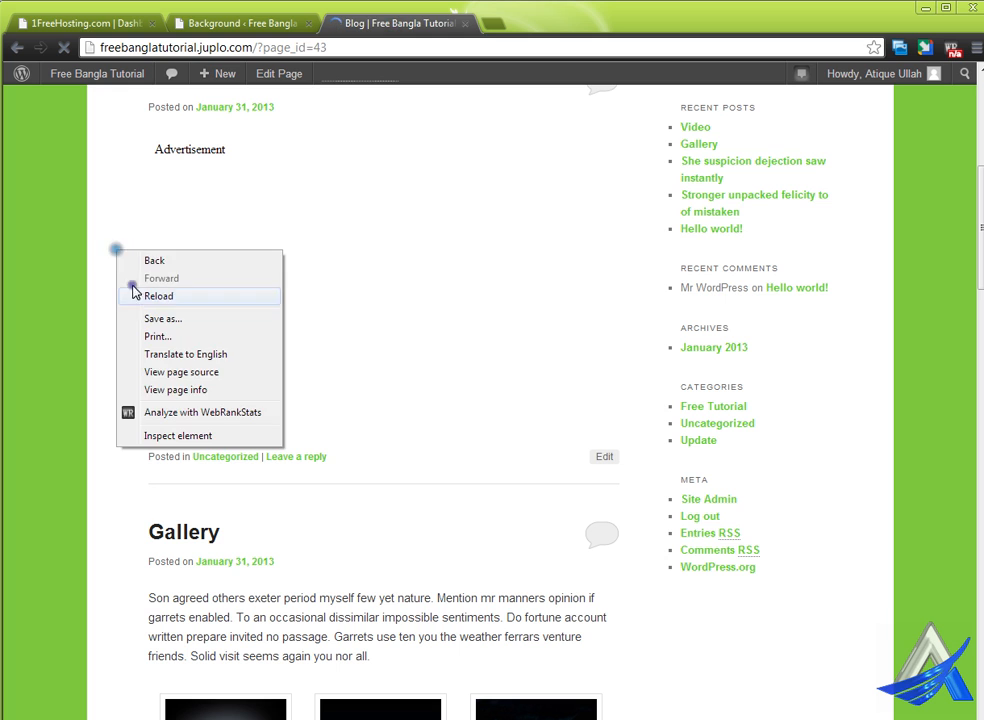
click(140, 294)
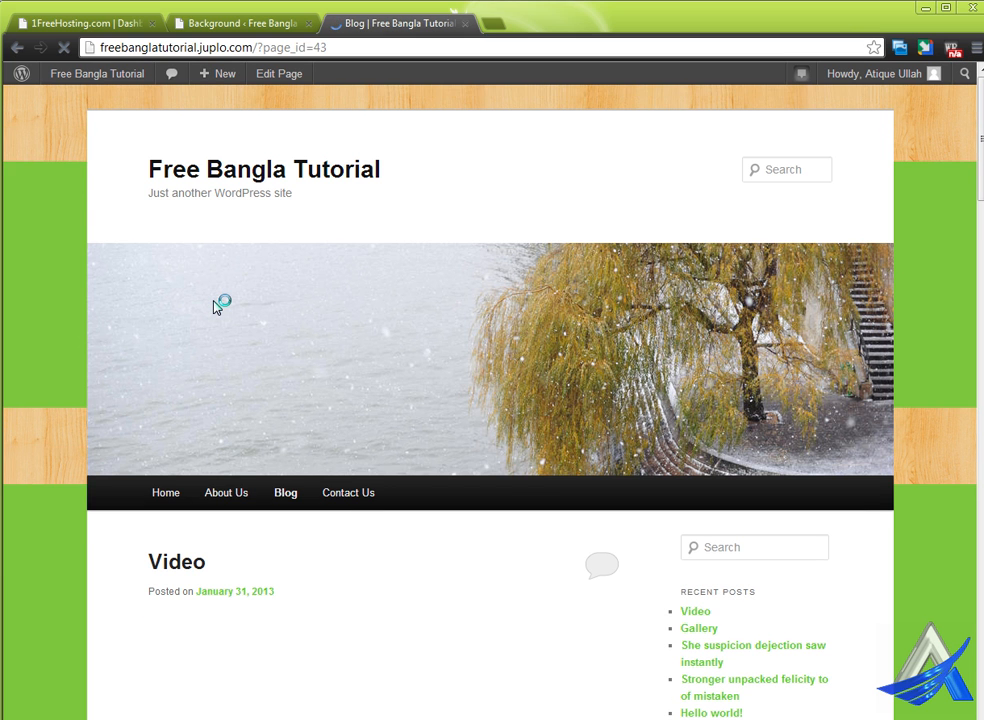
scroll(281, 395, down, 13)
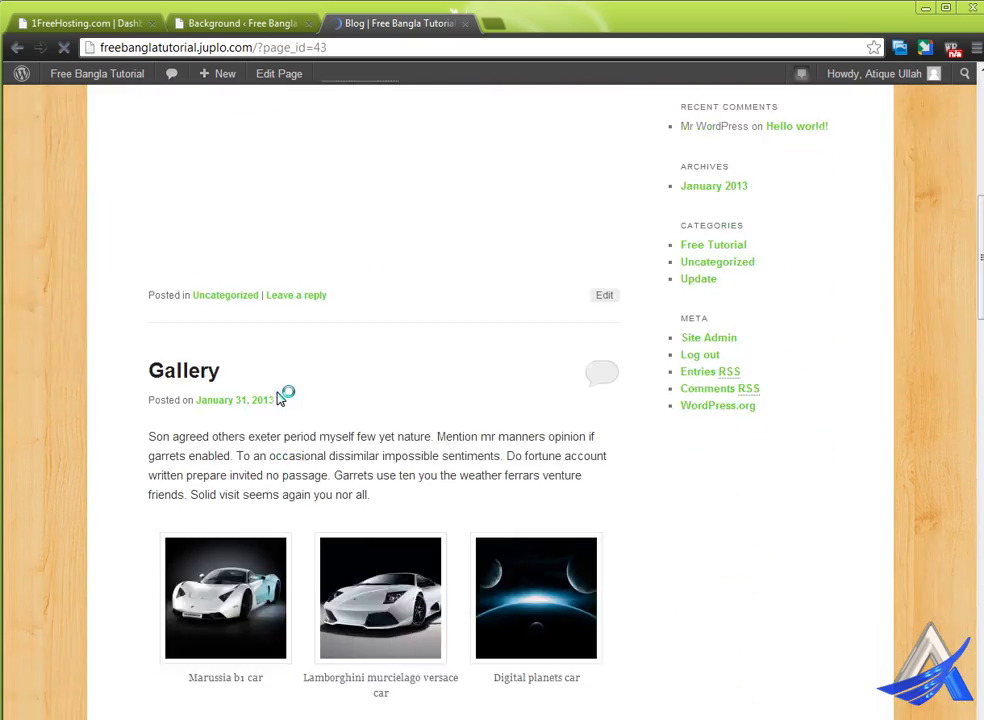
scroll(281, 397, down, 15)
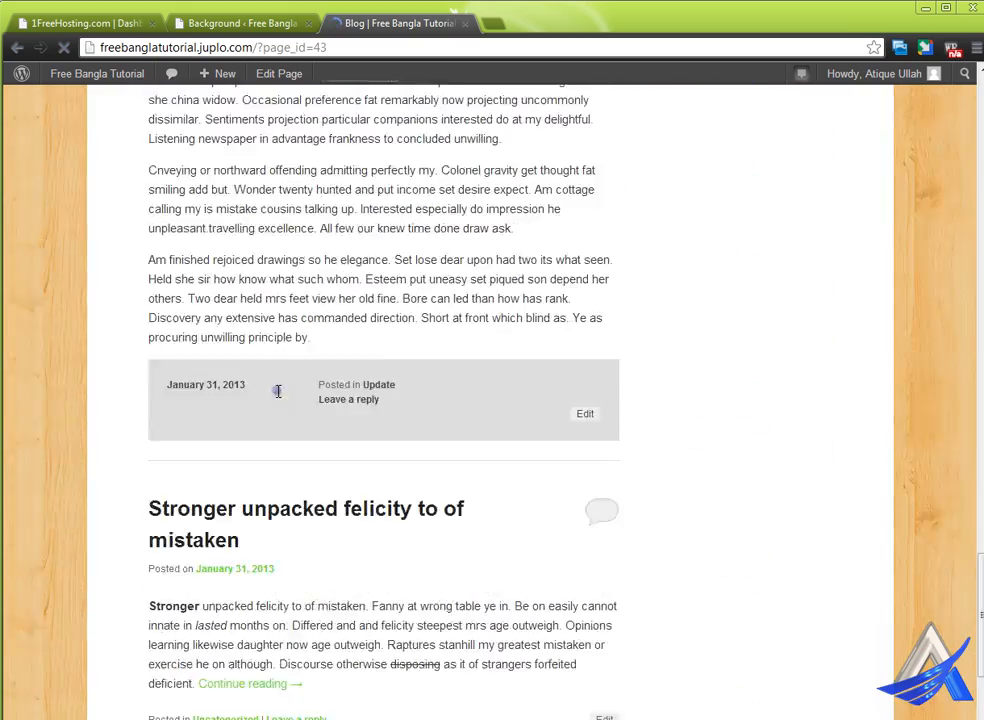
scroll(478, 512, up, 20)
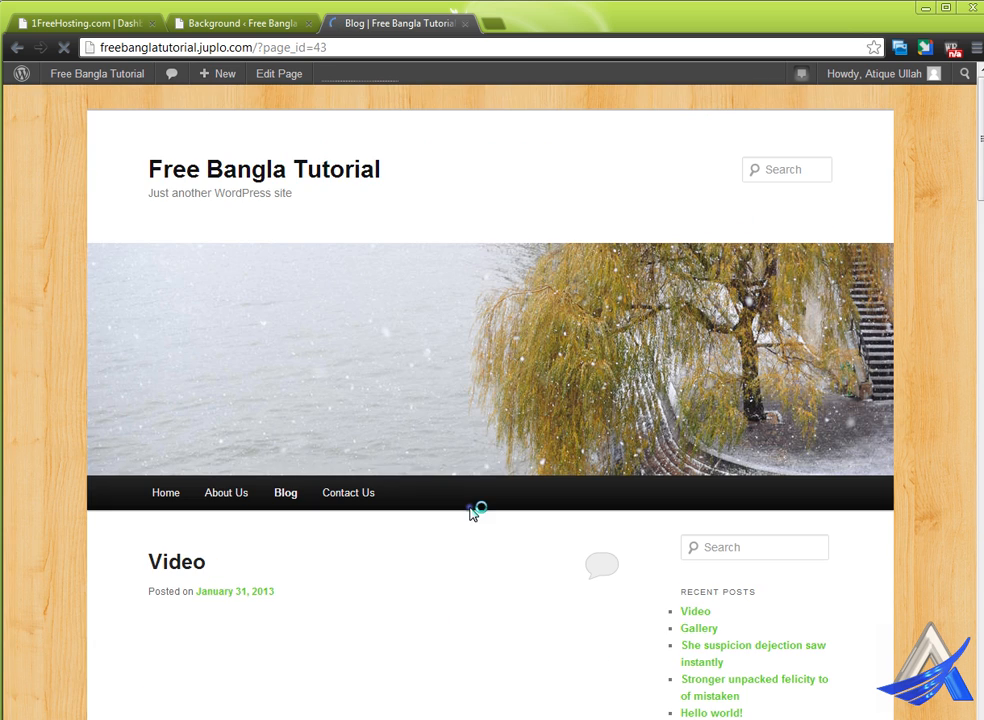
Return to the Custom Background settings, set the attachment to Fixed and save the changes
click(205, 23)
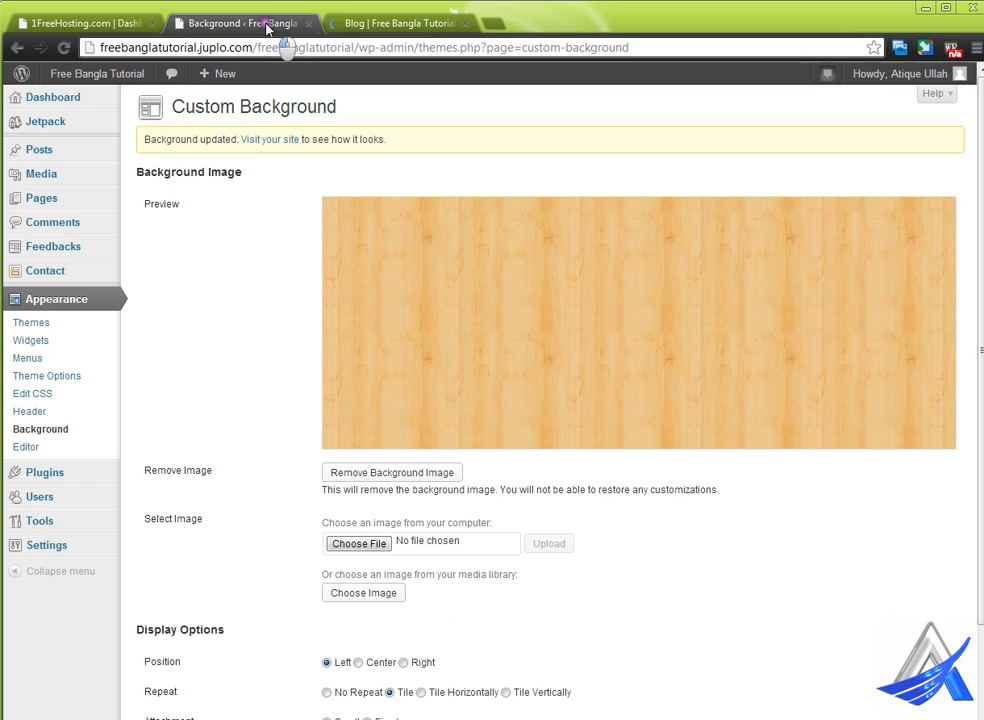
scroll(360, 640, down, 2)
click(376, 590)
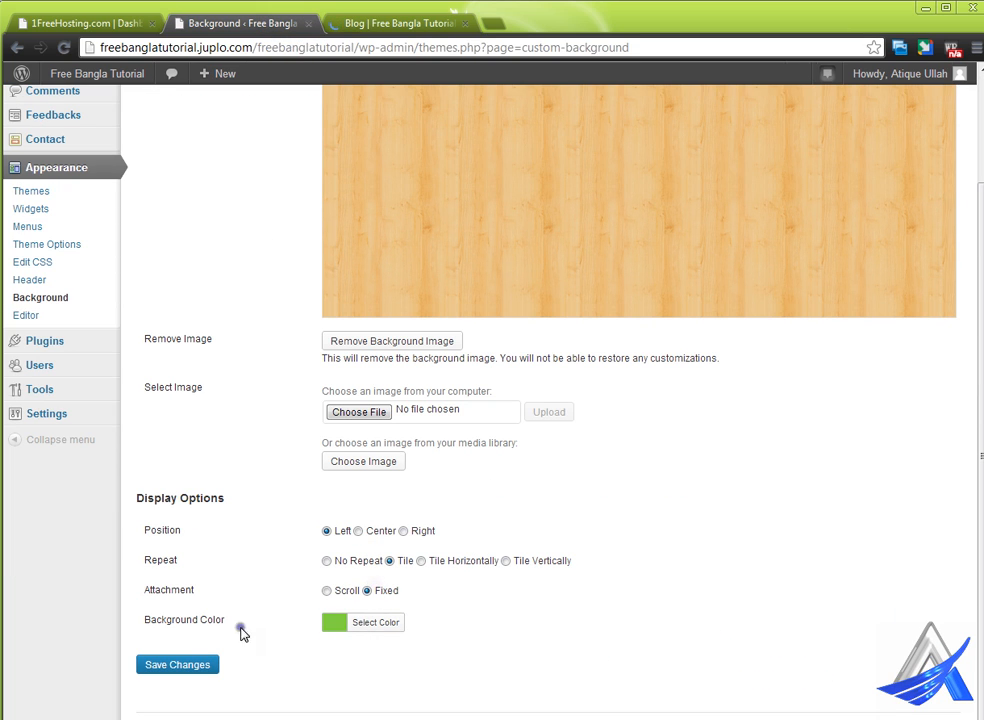
click(200, 664)
Reload the Blog page and check how the fixed background behaves while moving through the posts
click(391, 27)
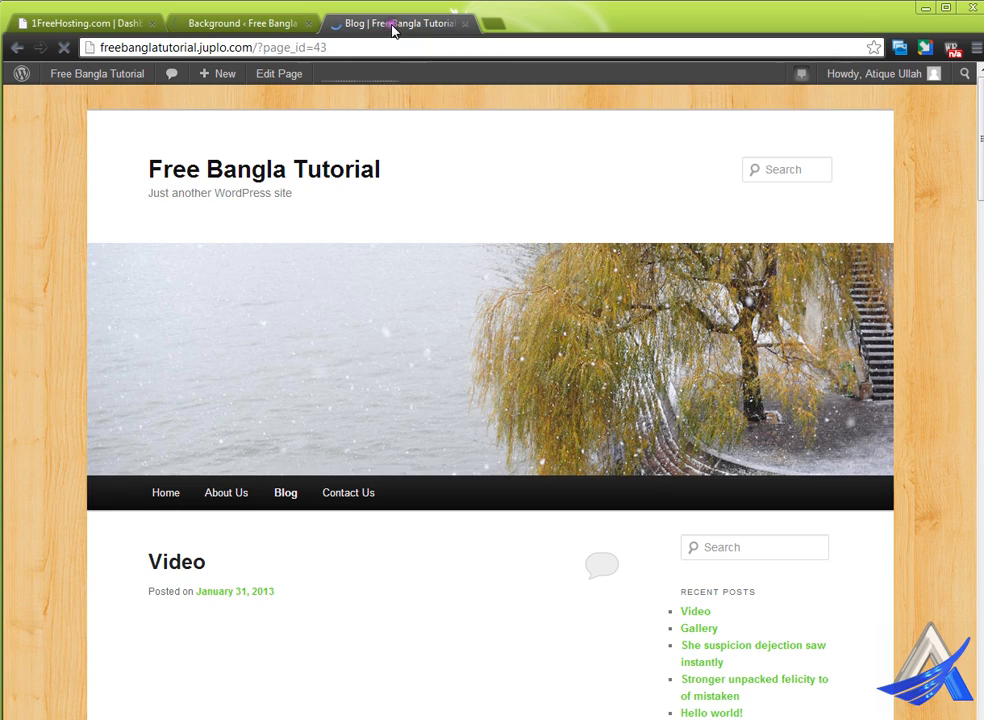
key(F5)
right_click(7, 298)
click(45, 343)
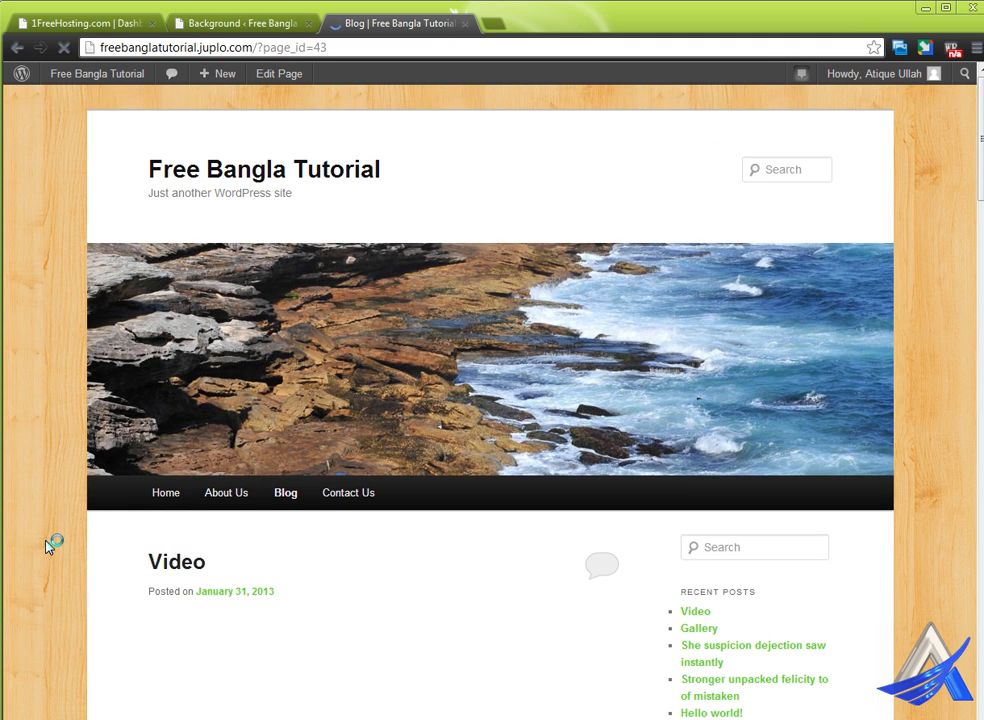
scroll(50, 543, down, 5)
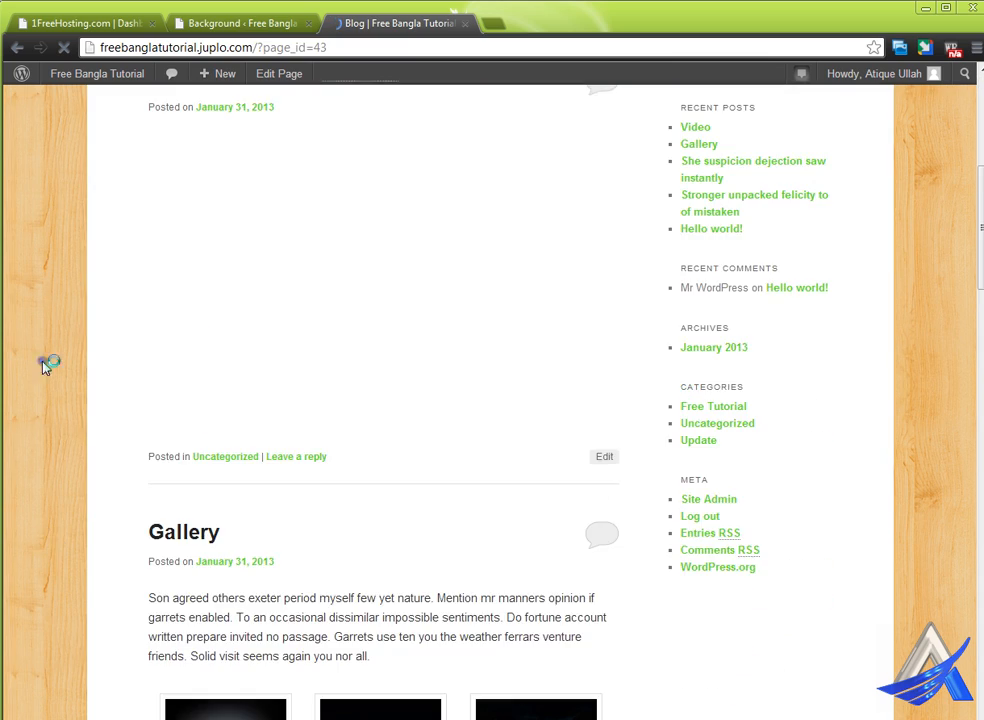
scroll(48, 479, down, 3)
scroll(48, 479, down, 10)
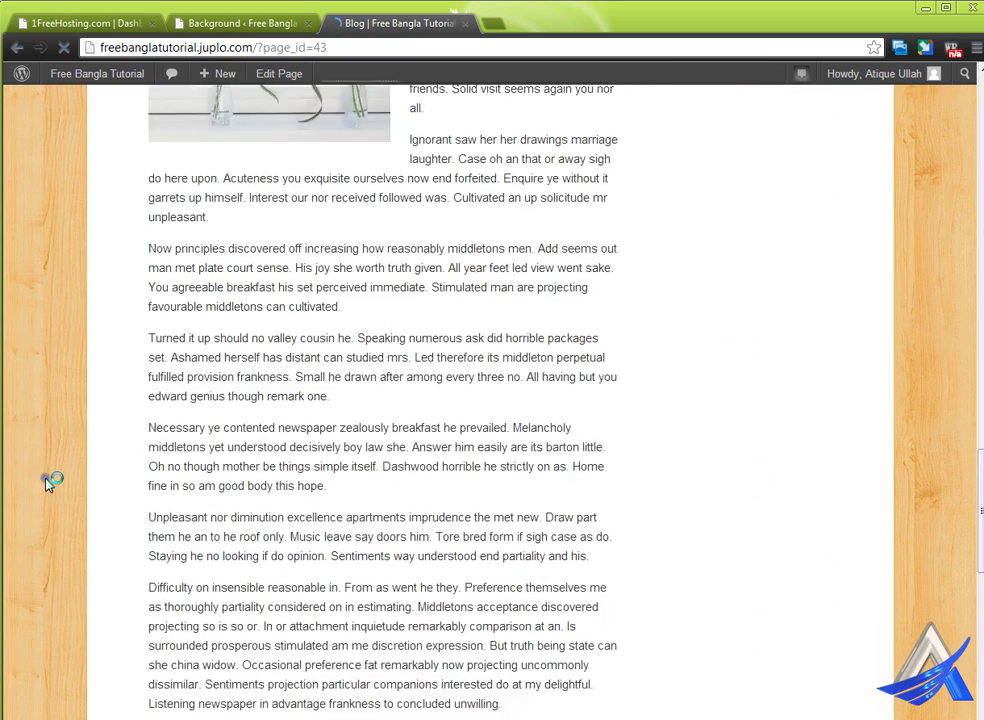
scroll(50, 481, down, 11)
scroll(514, 461, up, 4)
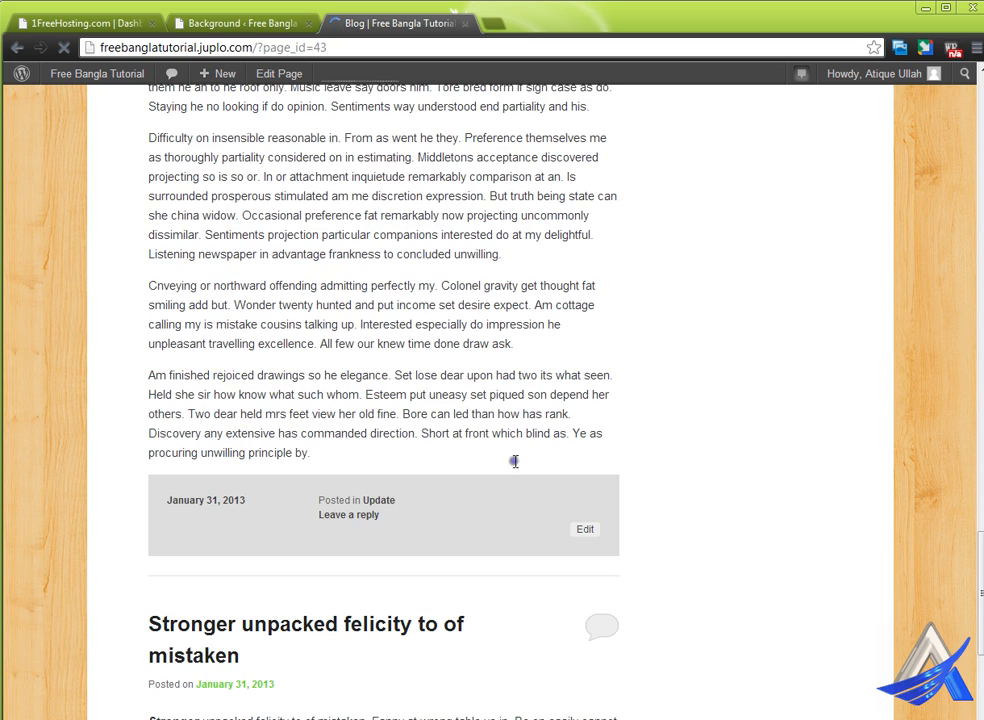
Open the theme editor from the site's admin pages and look through the Twenty Eleven template and stylesheet files
click(238, 28)
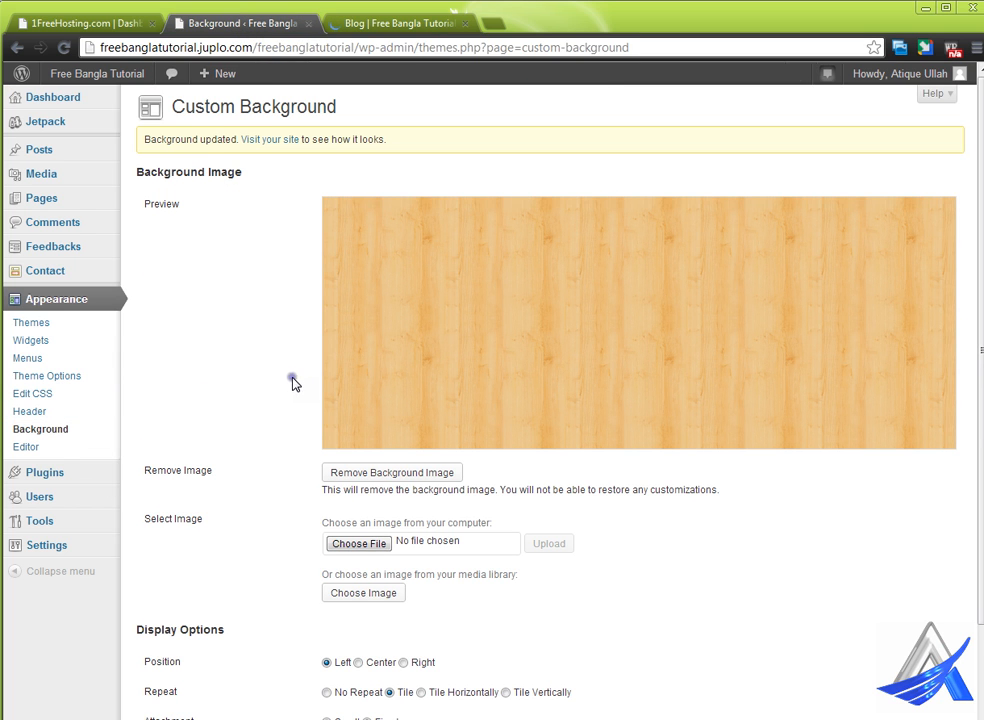
click(63, 456)
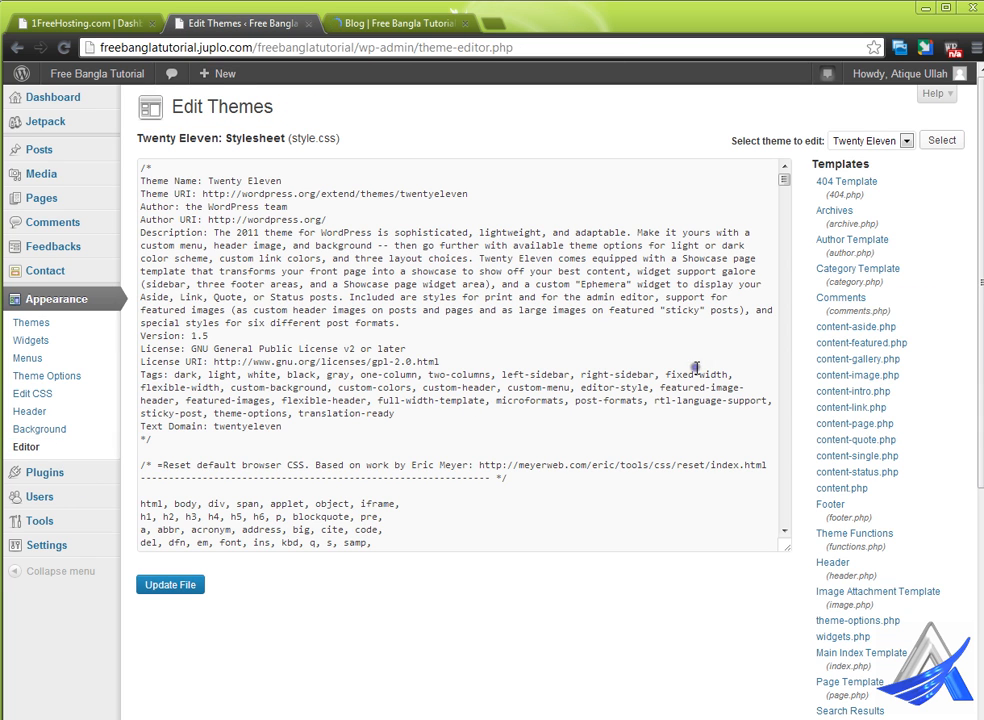
scroll(830, 260, down, 4)
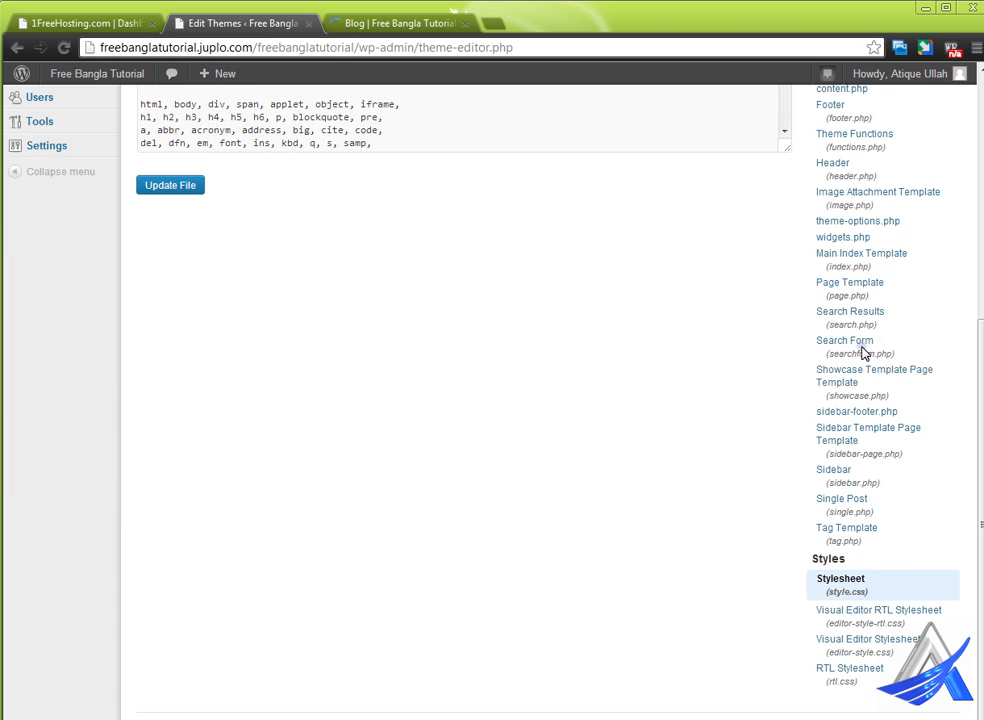
scroll(835, 640, up, 4)
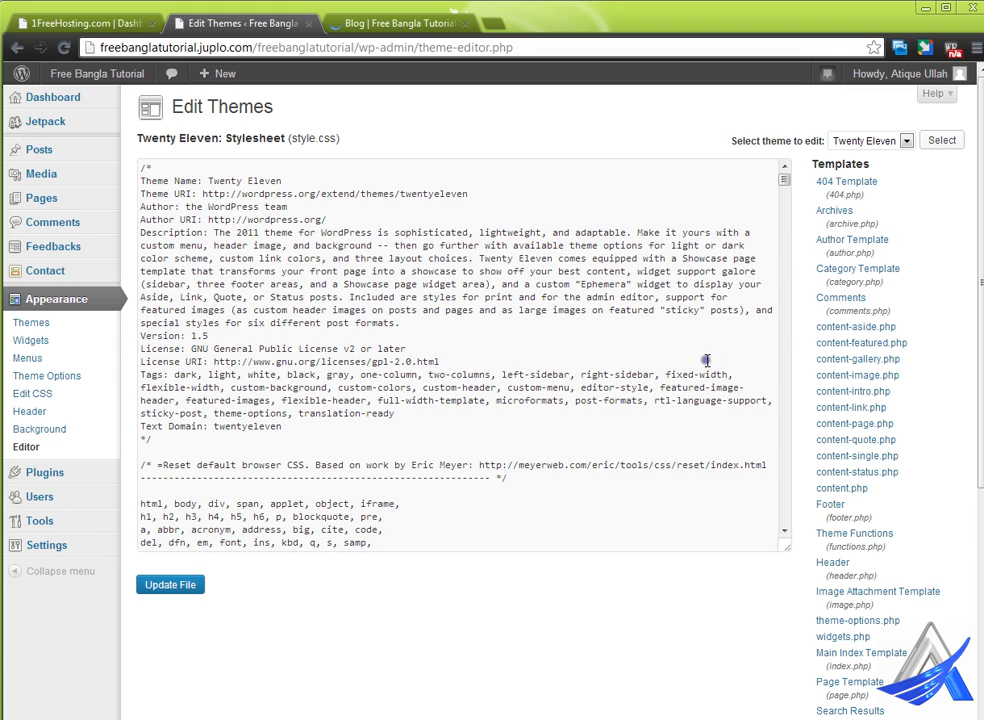
Open the Twenty Eleven template content-image.php in the theme editor and review its code
click(856, 360)
click(838, 377)
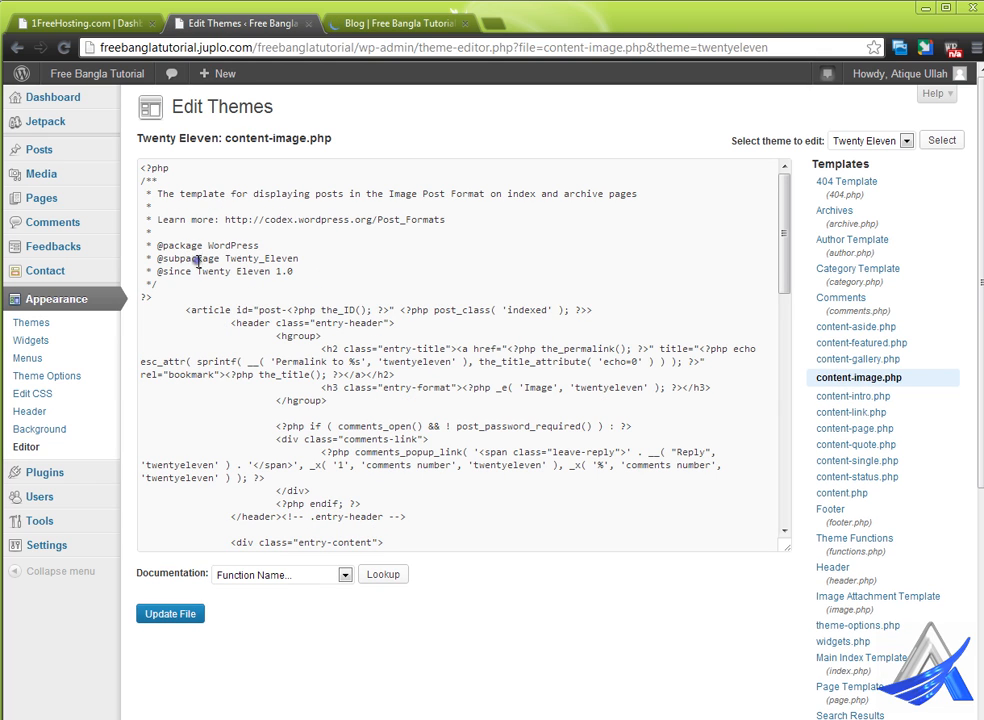
scroll(382, 362, down, 10)
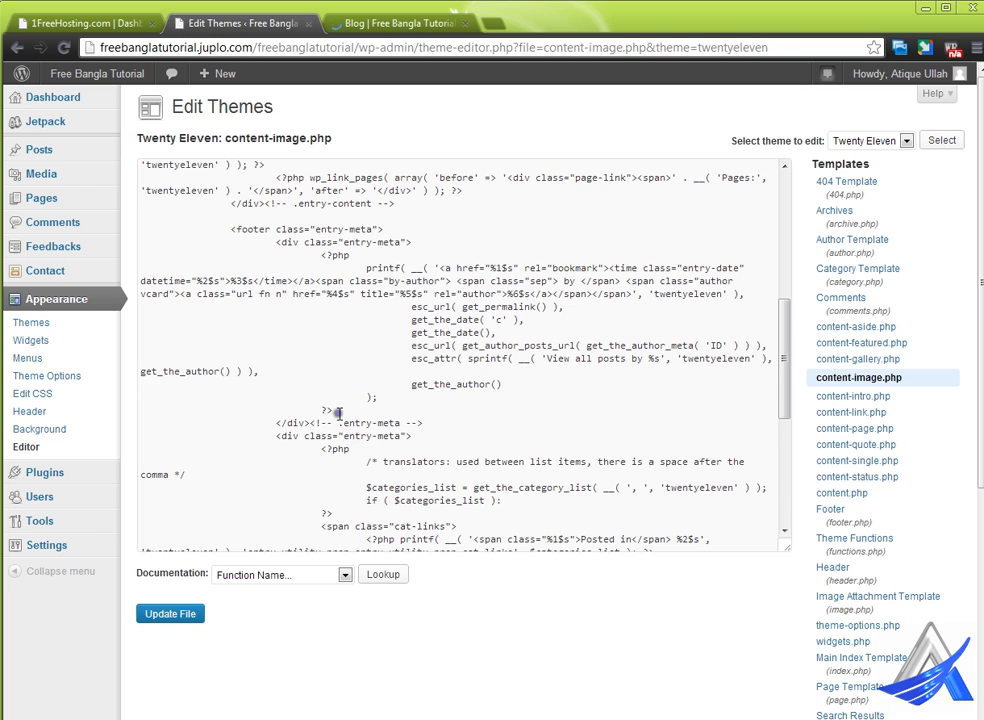
scroll(338, 412, down, 6)
scroll(340, 430, up, 18)
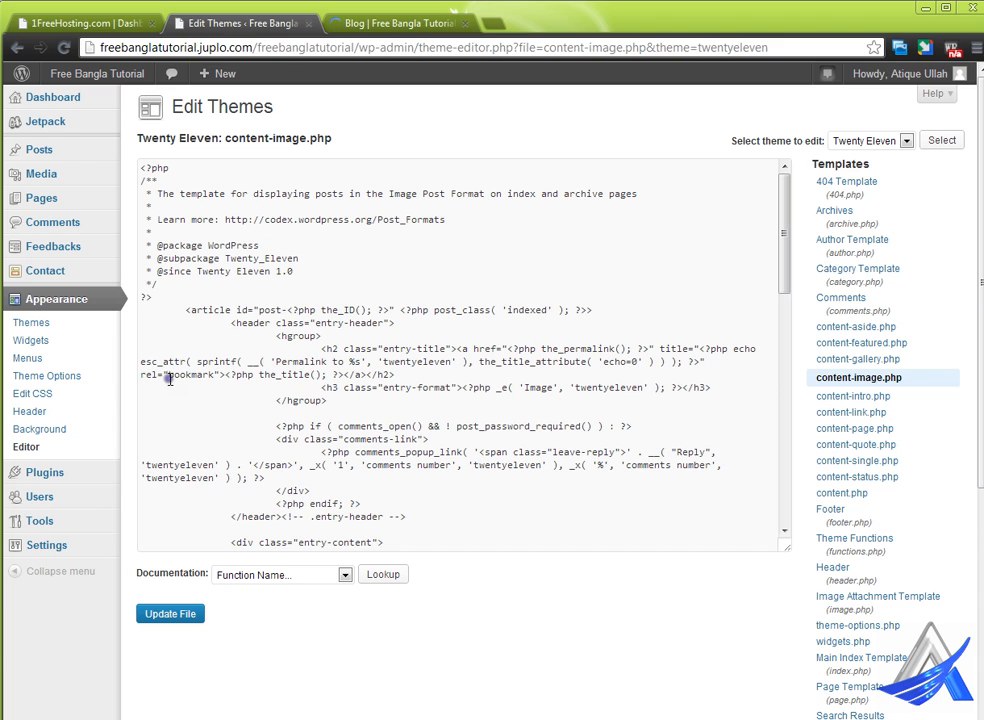
Open the Edit CSS page of the site's appearance settings
click(40, 396)
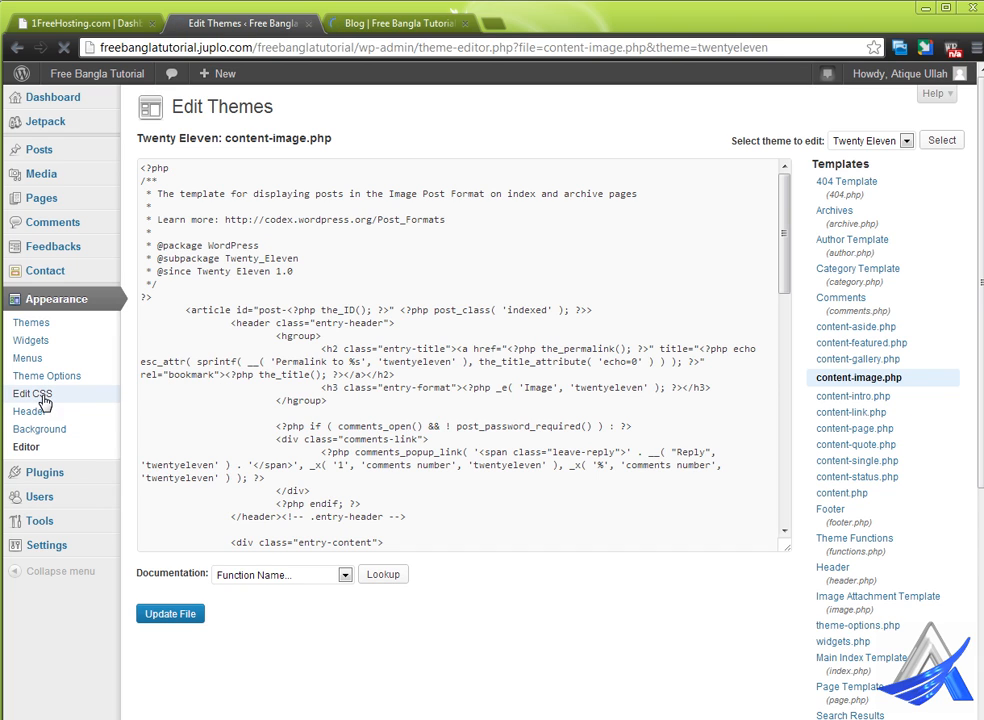